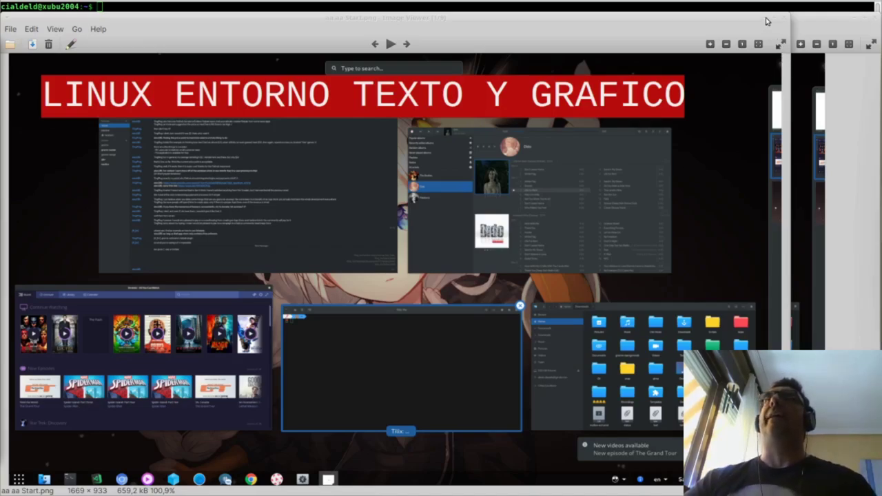
Step: List all entries of the root directory with inode numbers and details using ls -ail / in the terminal
{"action": "key", "text": "Right"}
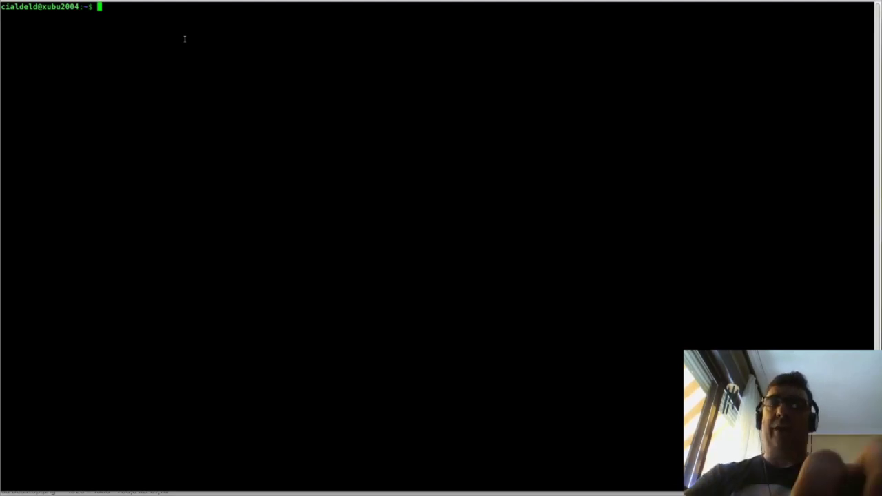
{"action": "type", "text": "ls -ail /"}
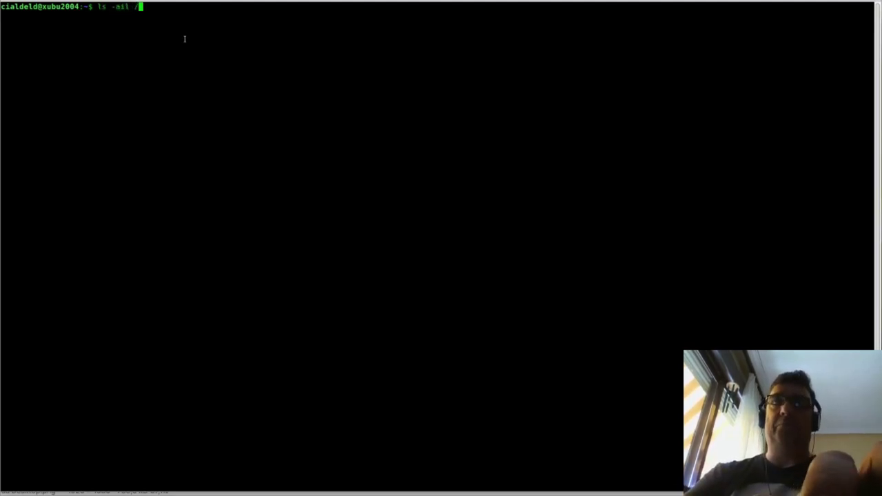
{"action": "key", "text": "Return"}
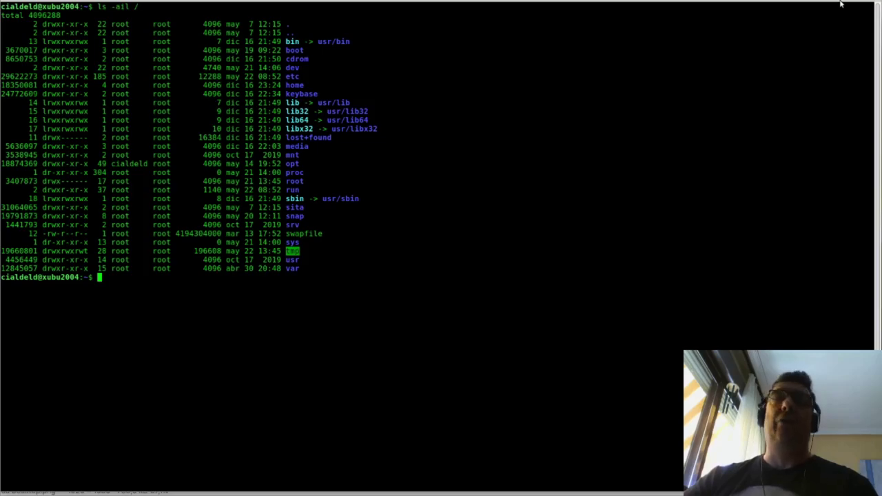
Step: Exit the terminal's full-screen mode and close both the terminal and the image window showing aa Desktop.png
{"action": "key", "text": "F11"}
{"action": "left_click", "coordinate": [874, 14]}
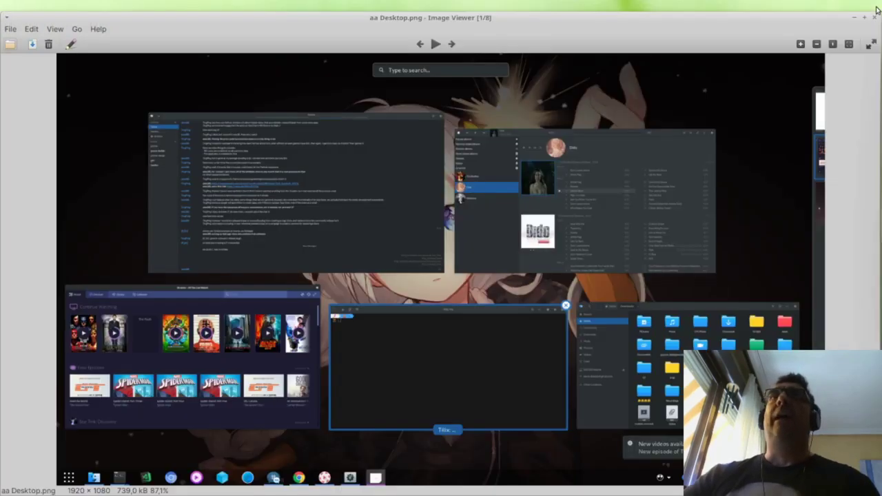
{"action": "left_click", "coordinate": [874, 17]}
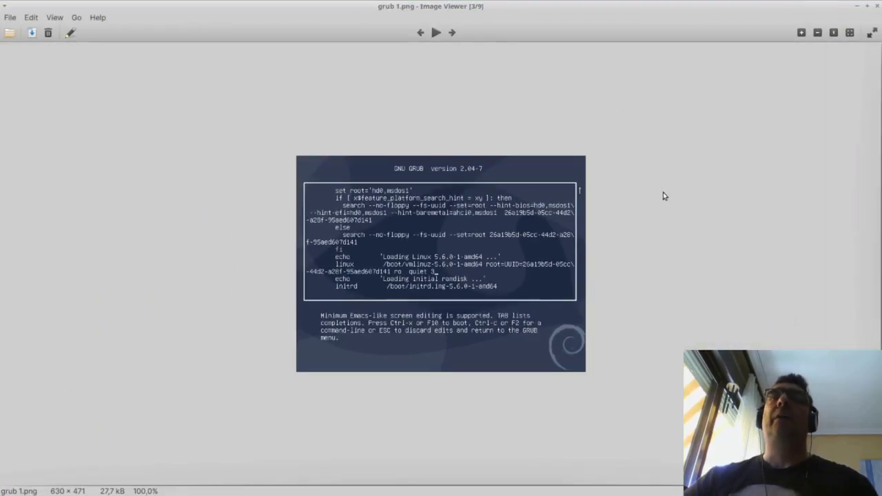
Step: Enlarge grub 1.png to 207.4% to examine the GRUB boot entry and the end of its linux line
{"action": "left_click", "coordinate": [801, 32]}
{"action": "left_click", "coordinate": [801, 32]}
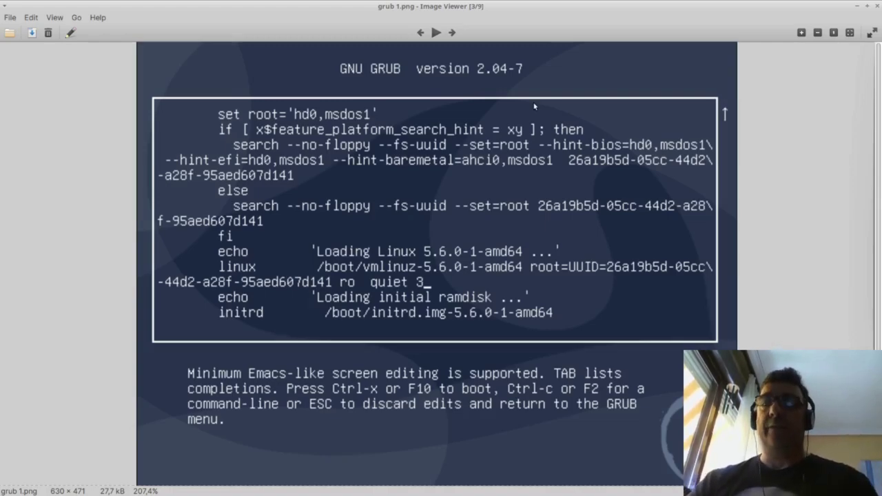
{"action": "key", "text": "Right"}
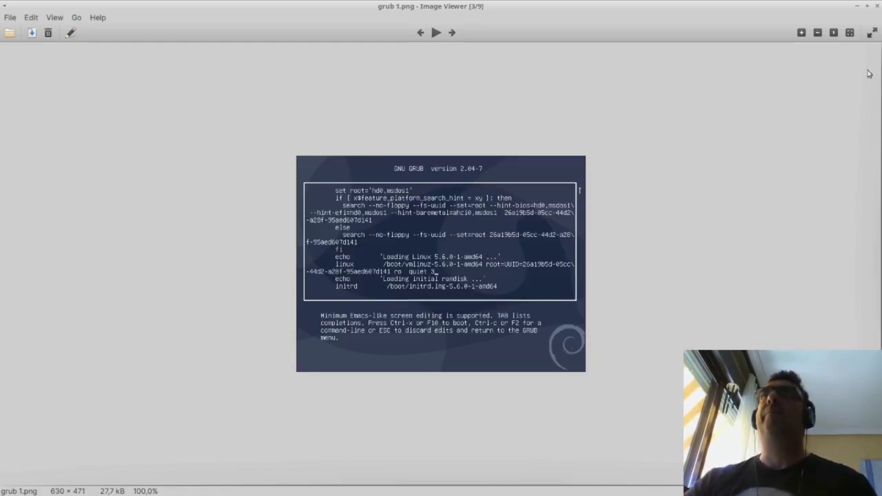
{"action": "left_click", "coordinate": [801, 33]}
{"action": "left_click", "coordinate": [801, 33]}
{"action": "left_click", "coordinate": [802, 33]}
{"action": "left_click", "coordinate": [801, 33]}
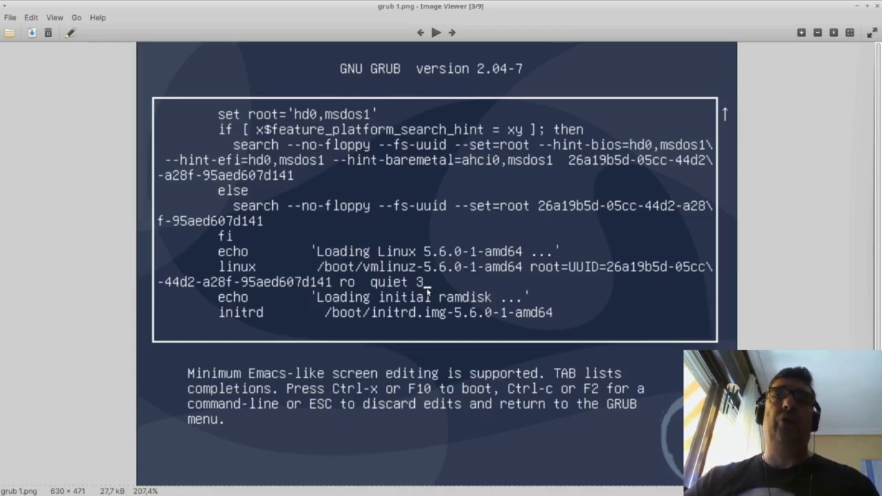
Step: Show the next image, grub 2.png, enlarged to 172.8% with the whole login prompt in view
{"action": "left_click", "coordinate": [455, 34]}
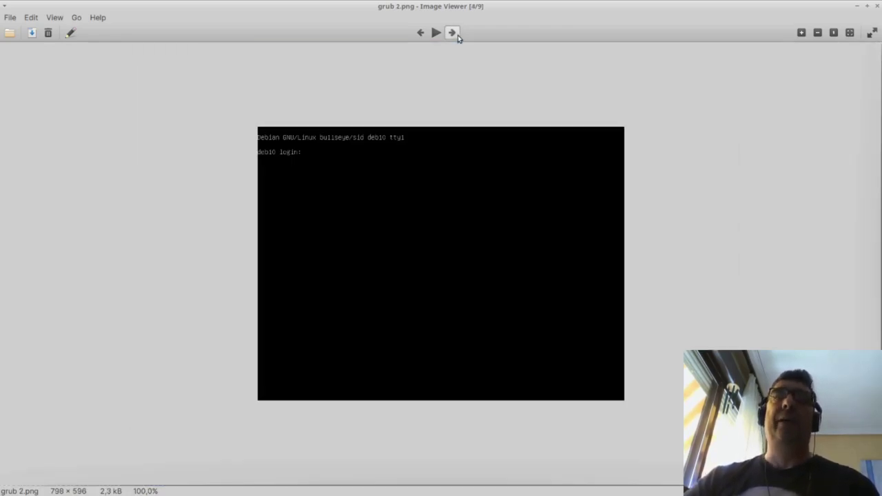
{"action": "left_click", "coordinate": [803, 35]}
{"action": "left_click", "coordinate": [802, 33]}
{"action": "left_click", "coordinate": [803, 33]}
{"action": "left_click", "coordinate": [803, 33]}
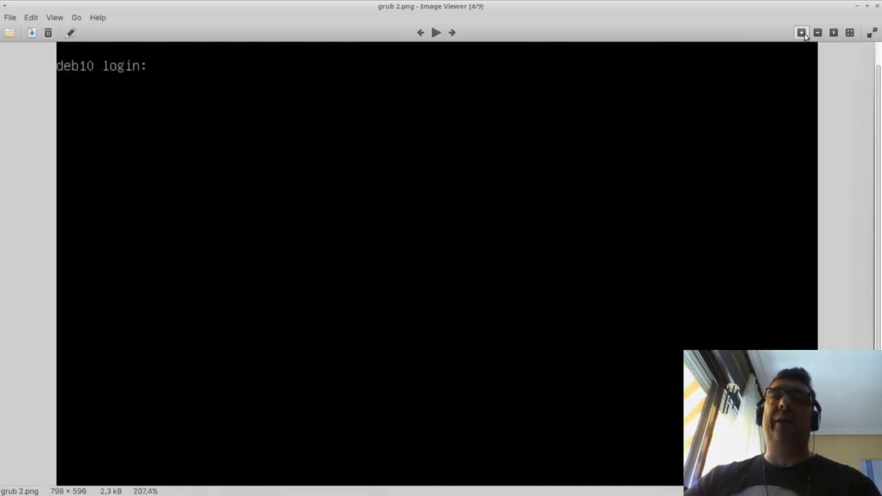
{"action": "left_click", "coordinate": [818, 33]}
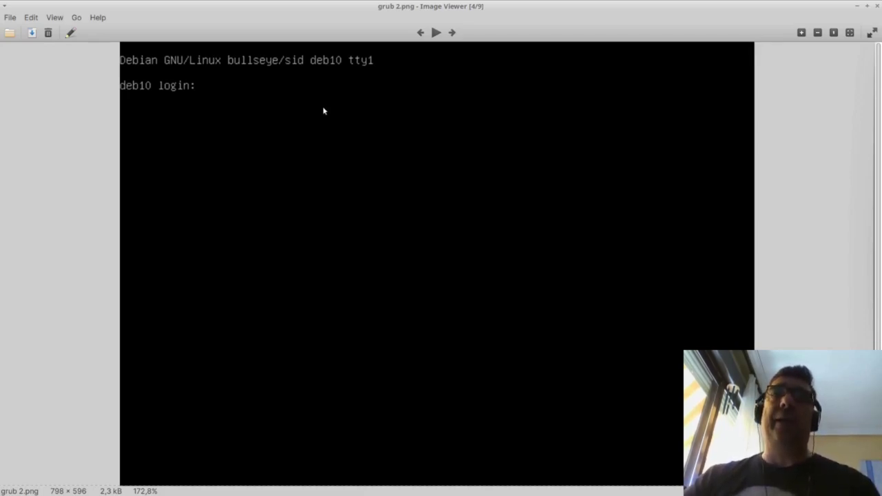
Step: Show the next image, grub 3.png, enlarged to 172.8% to read the root login and uname -a output
{"action": "left_click", "coordinate": [453, 34]}
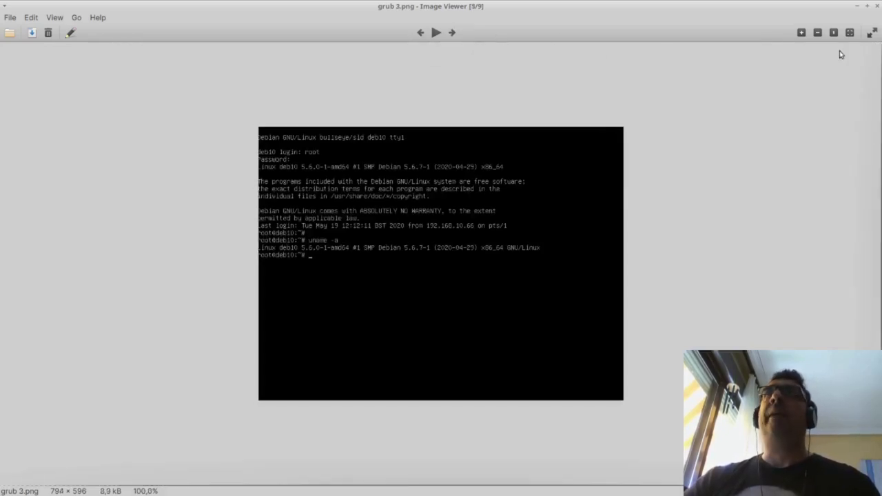
{"action": "left_click", "coordinate": [801, 33]}
{"action": "left_click", "coordinate": [800, 33]}
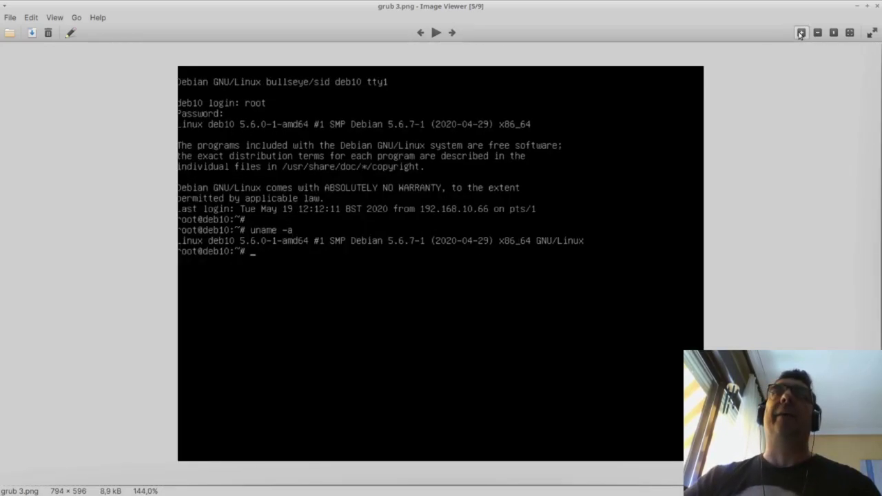
{"action": "left_click", "coordinate": [801, 33]}
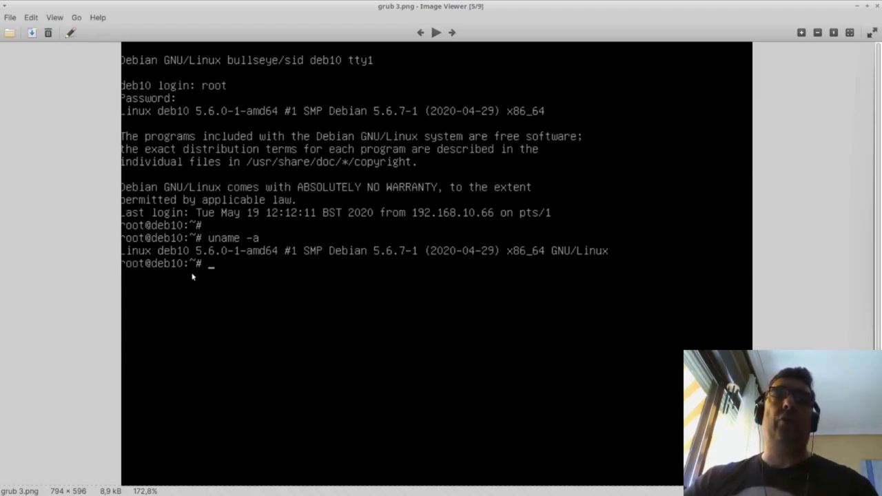
Step: View grub 5.png with the top process list and grub 6 mc.png with Midnight Commander, each enlarged to 144%
{"action": "left_click", "coordinate": [454, 33]}
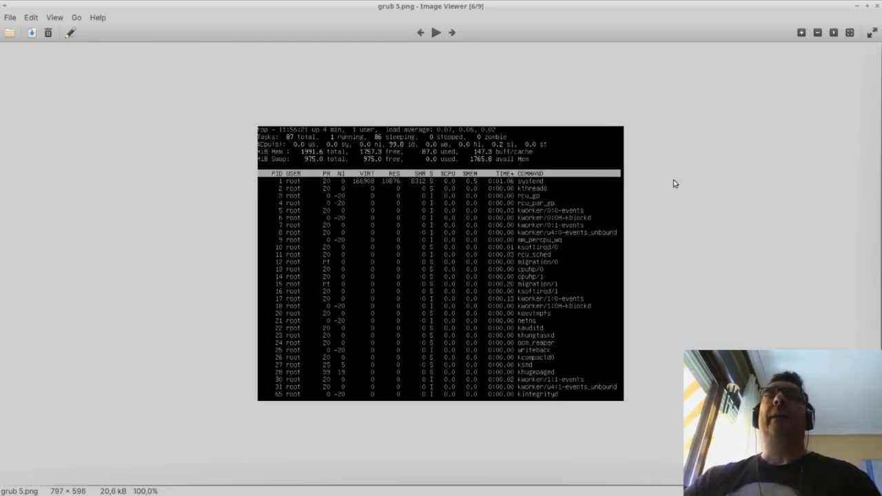
{"action": "left_click", "coordinate": [802, 34]}
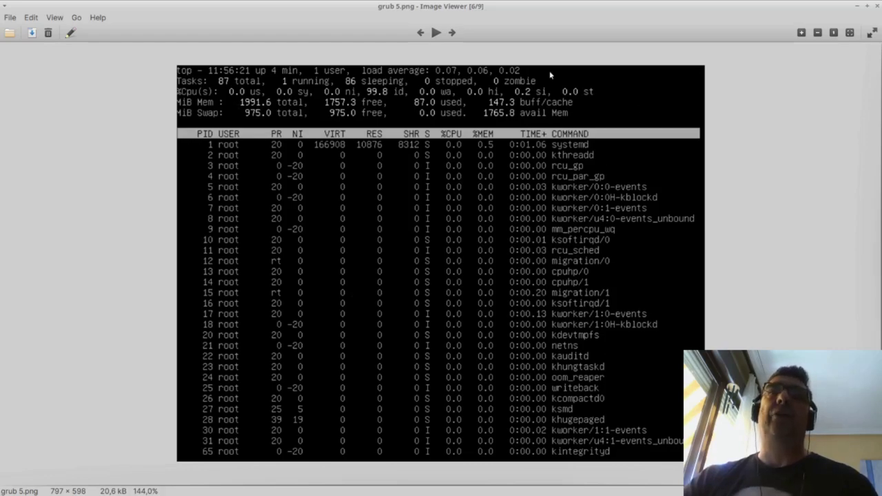
{"action": "left_click", "coordinate": [453, 32]}
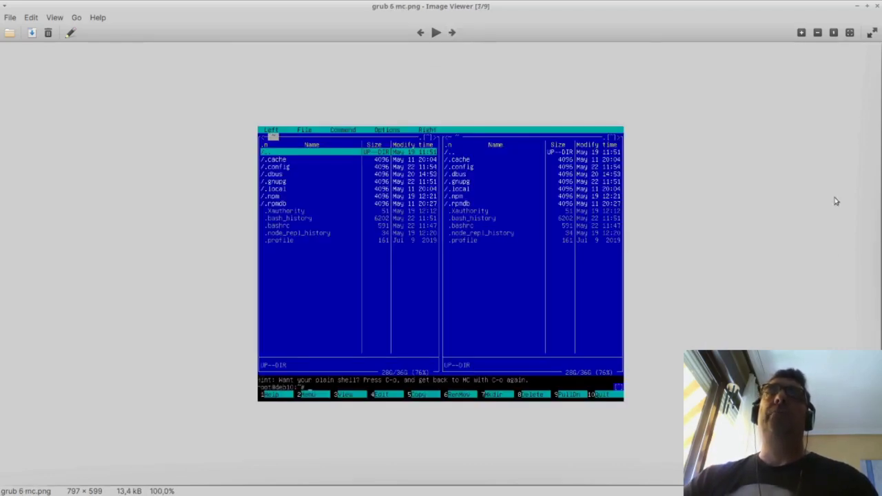
{"action": "left_click", "coordinate": [801, 33]}
{"action": "left_click", "coordinate": [802, 32]}
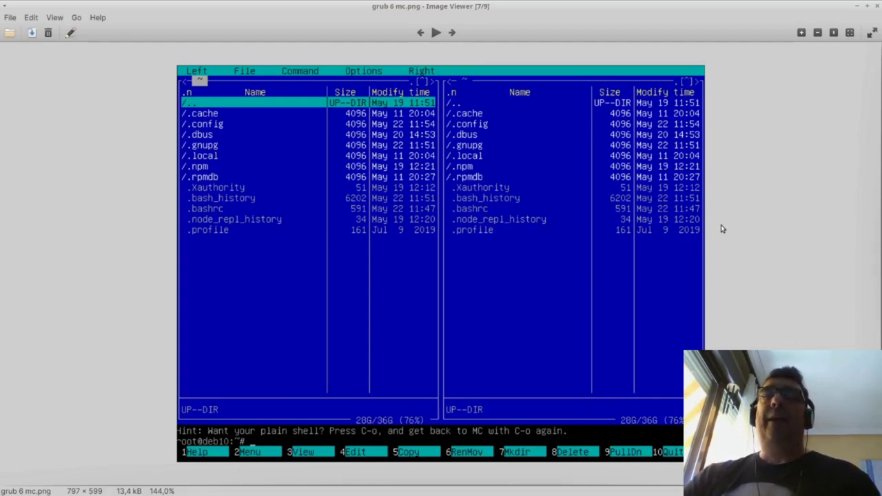
Step: Return to grub 3.png for another look, and show hhh desktop env.png enlarged to 120%
{"action": "left_click", "coordinate": [421, 32]}
{"action": "left_click", "coordinate": [421, 32]}
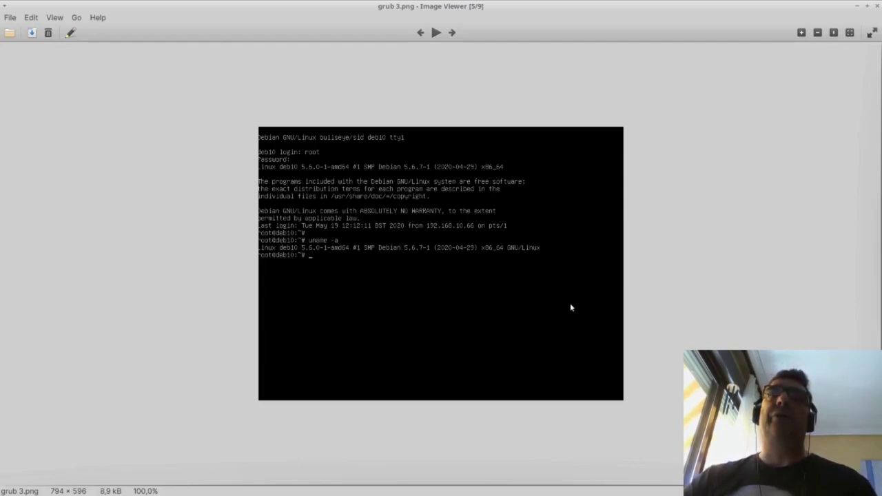
{"action": "left_click", "coordinate": [802, 34]}
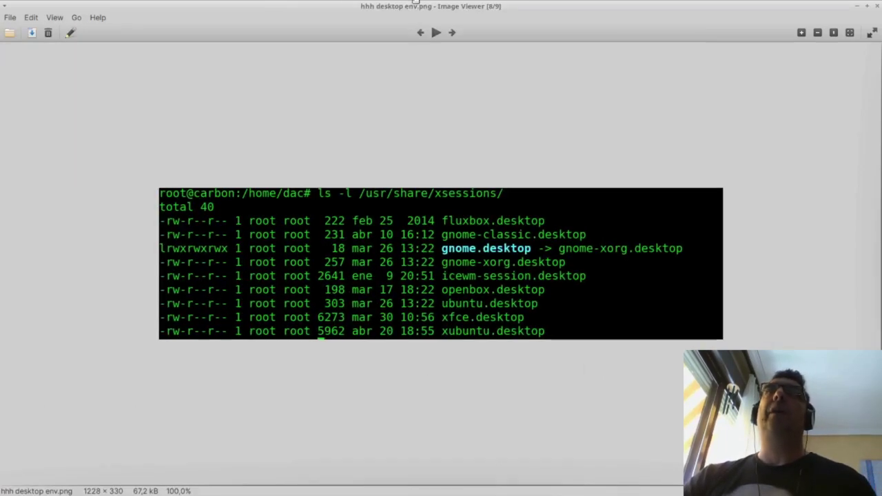
{"action": "left_click", "coordinate": [801, 34]}
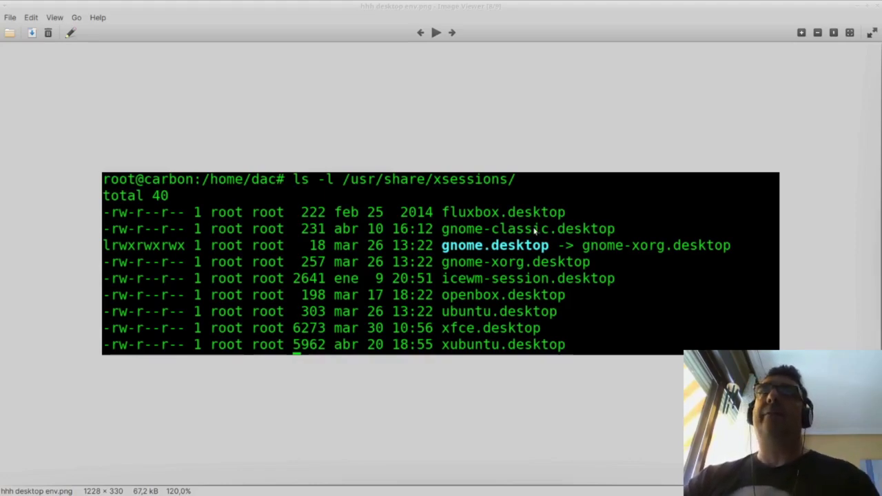
Step: Minimize the image viewer and open a new terminal window, enlarging its text and repositioning it on the desktop
{"action": "key", "text": "Right"}
{"action": "left_click", "coordinate": [860, 7]}
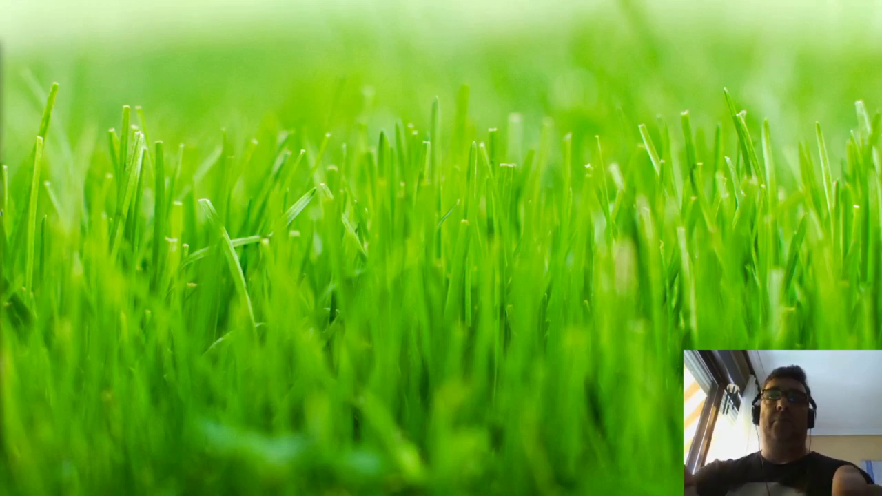
{"action": "key", "text": "ctrl+alt+t"}
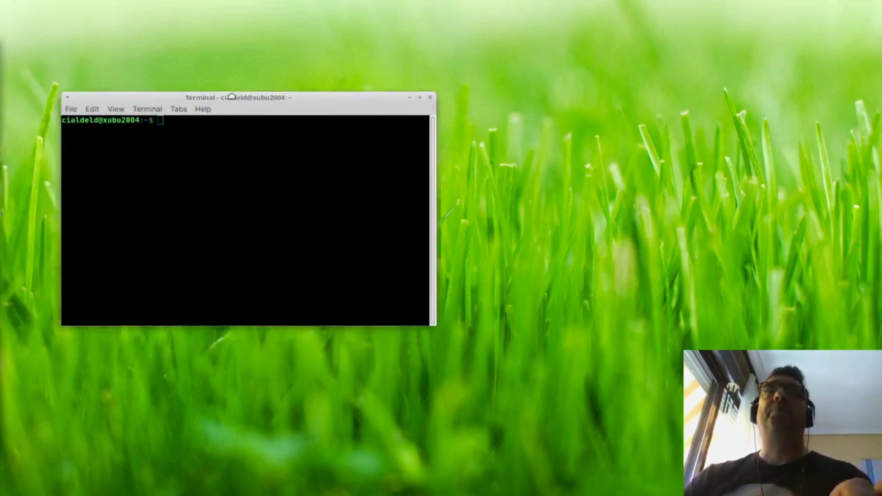
{"action": "left_click_drag", "start_coordinate": [228, 95], "coordinate": [299, 46]}
{"action": "key", "text": "ctrl+plus"}
{"action": "key", "text": "ctrl+plus"}
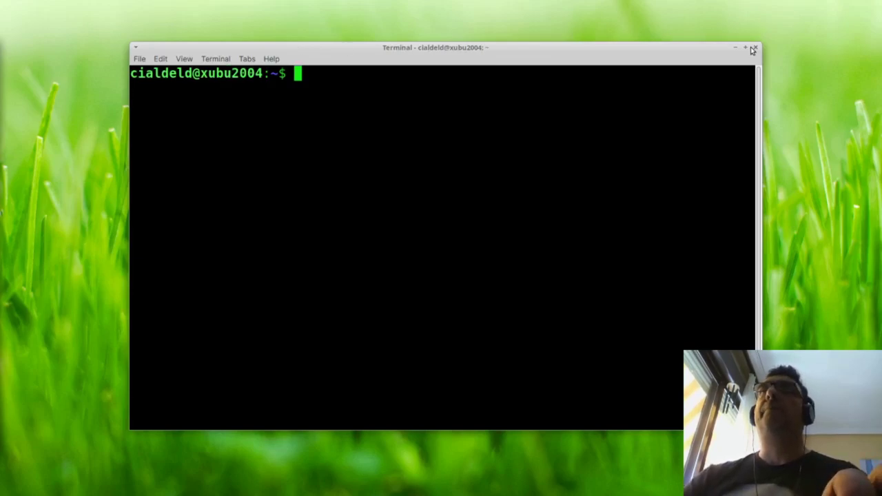
{"action": "left_click_drag", "start_coordinate": [695, 49], "coordinate": [640, 47]}
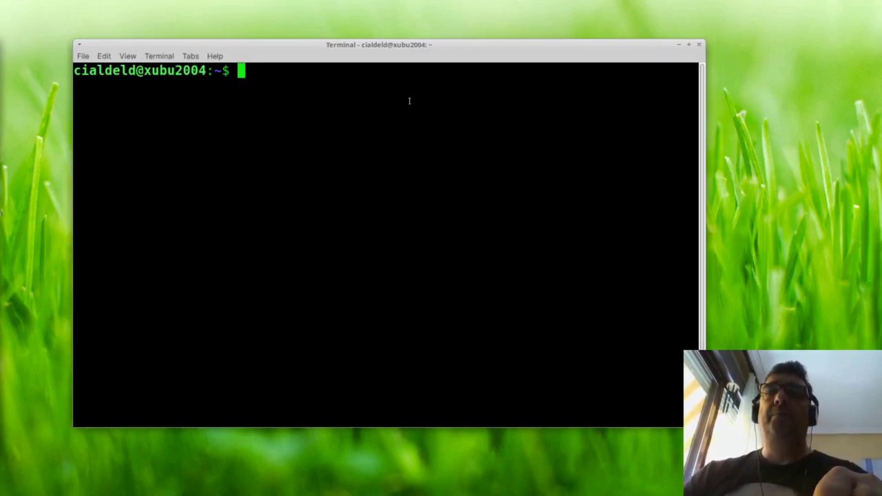
{"action": "left_click_drag", "start_coordinate": [423, 48], "coordinate": [358, 34]}
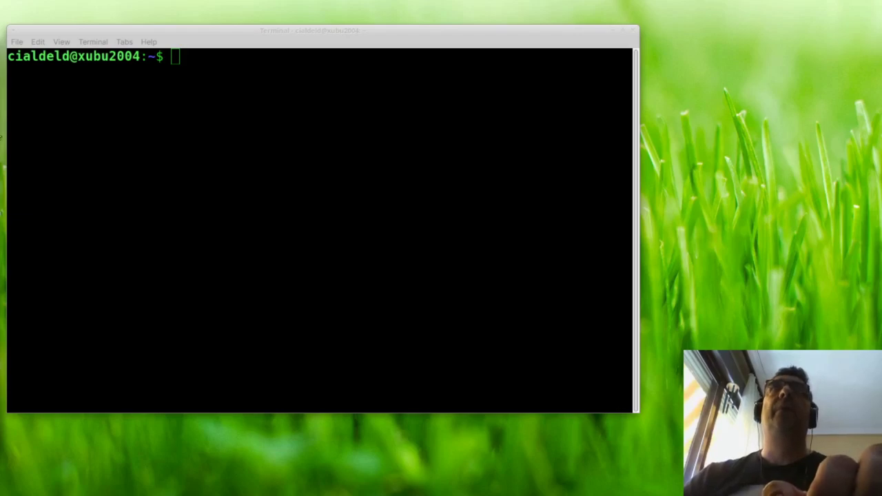
Step: List the installed desktop sessions with ls /usr/share/xsessions/ in the terminal
{"action": "left_click", "coordinate": [332, 82]}
{"action": "type", "text": "l"}
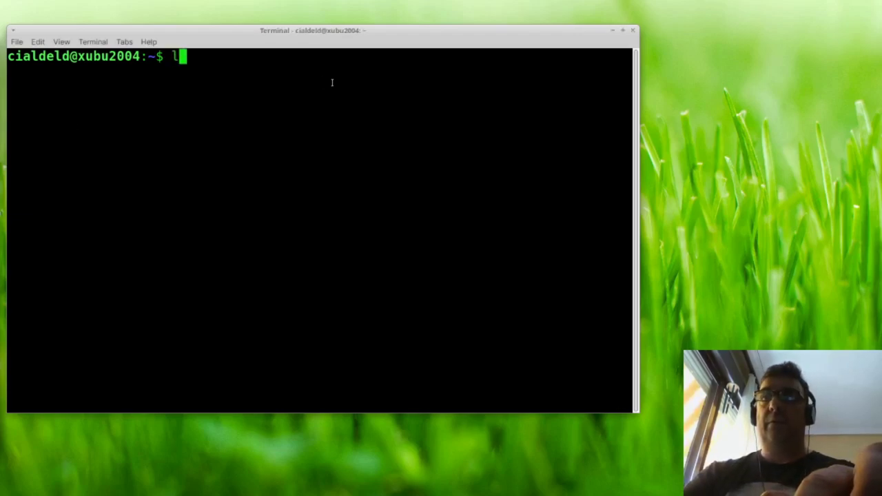
{"action": "type", "text": "s /usr/sha"}
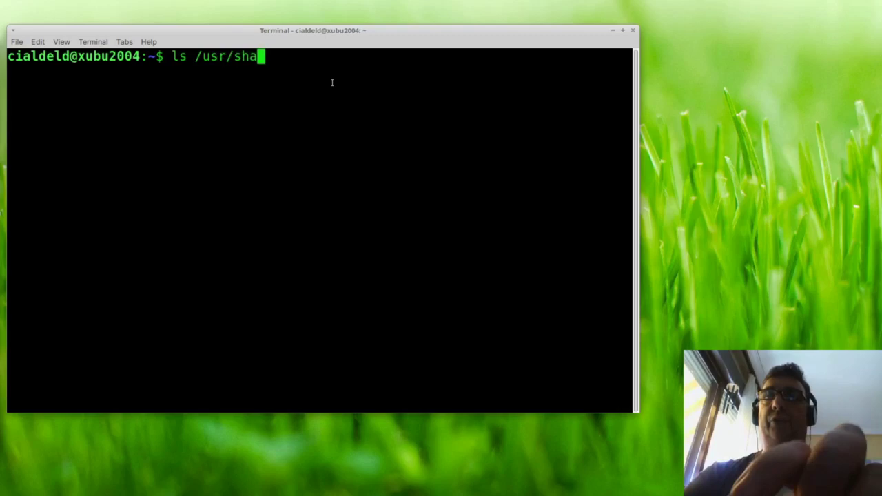
{"action": "key", "text": "Tab"}
{"action": "type", "text": "xs"}
{"action": "key", "text": "Tab"}
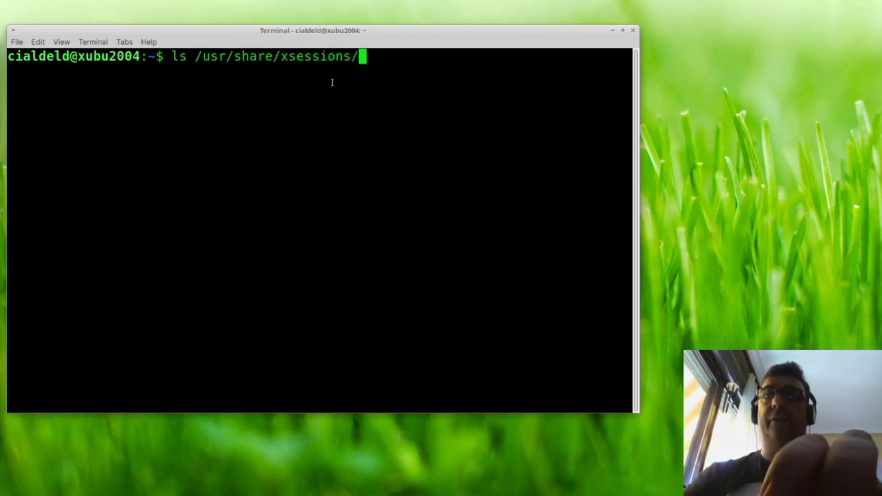
{"action": "key", "text": "Return"}
Step: Repeat the /usr/share/xsessions/ listing with the -ail options and shift the terminal window slightly
{"action": "key", "text": "Up"}
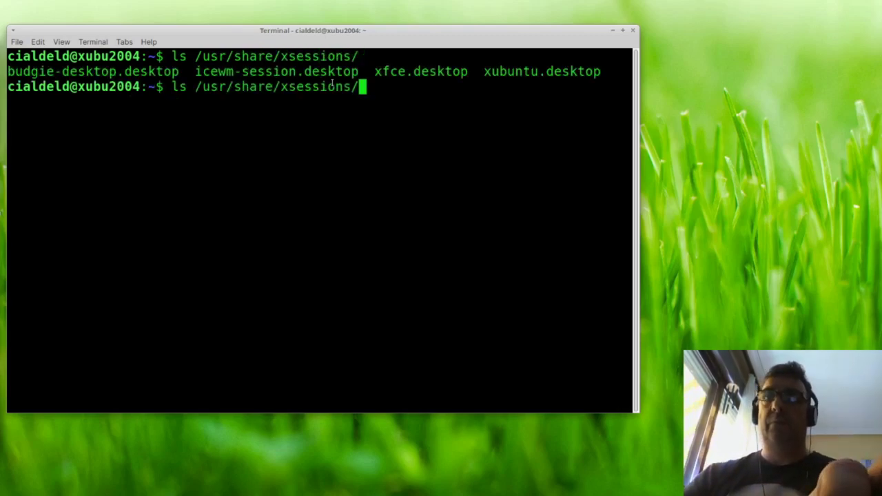
{"action": "type", "text": "-ail"}
{"action": "key", "text": "Return"}
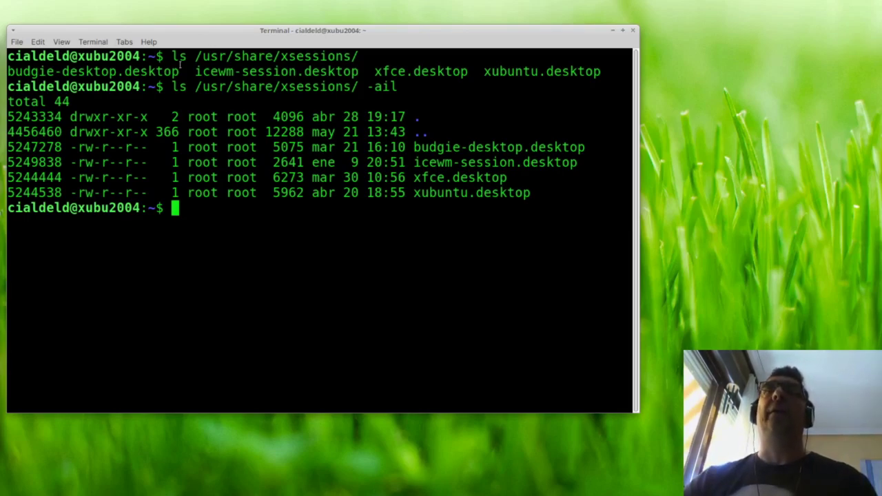
{"action": "left_click_drag", "start_coordinate": [329, 29], "coordinate": [344, 24]}
{"action": "left_click", "coordinate": [345, 25]}
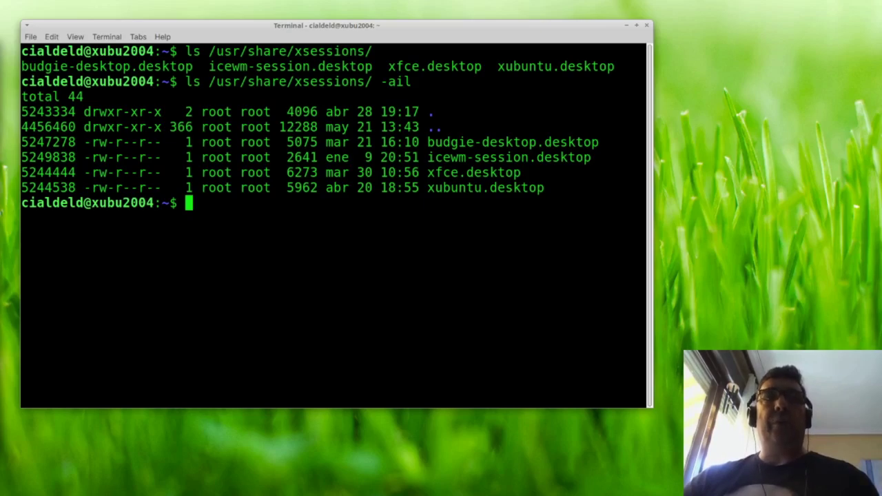
Step: List the running processes matching org with ps -A | grep org, and highlight the Xorg entry in the output
{"action": "key", "text": "alt+Tab"}
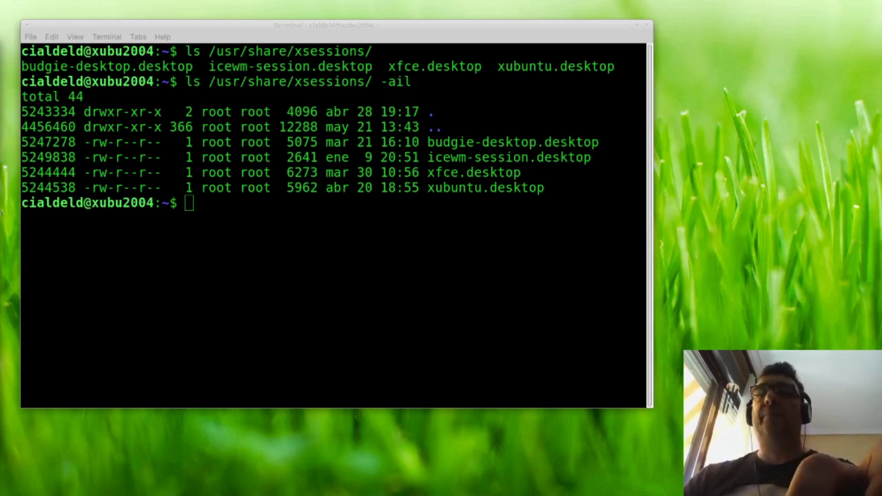
{"action": "left_click", "coordinate": [396, 296]}
{"action": "type", "text": "ps -A"}
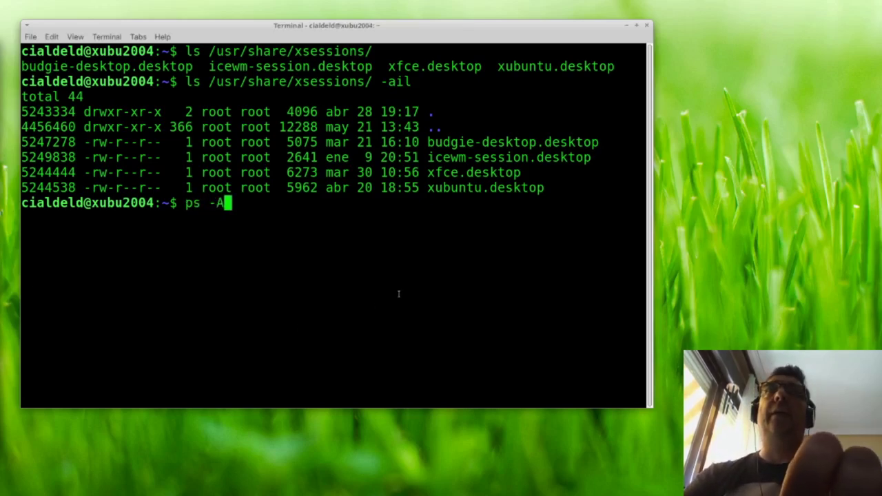
{"action": "type", "text": " | grep x"}
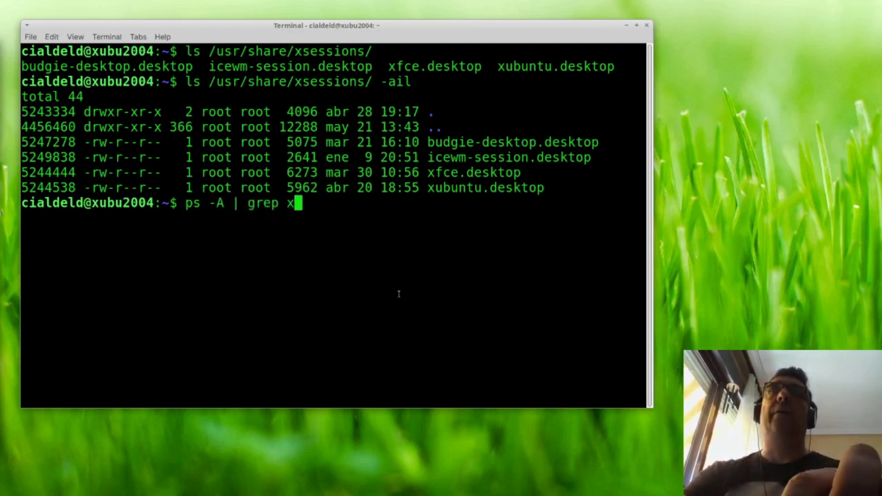
{"action": "key", "text": "BackSpace"}
{"action": "type", "text": "org"}
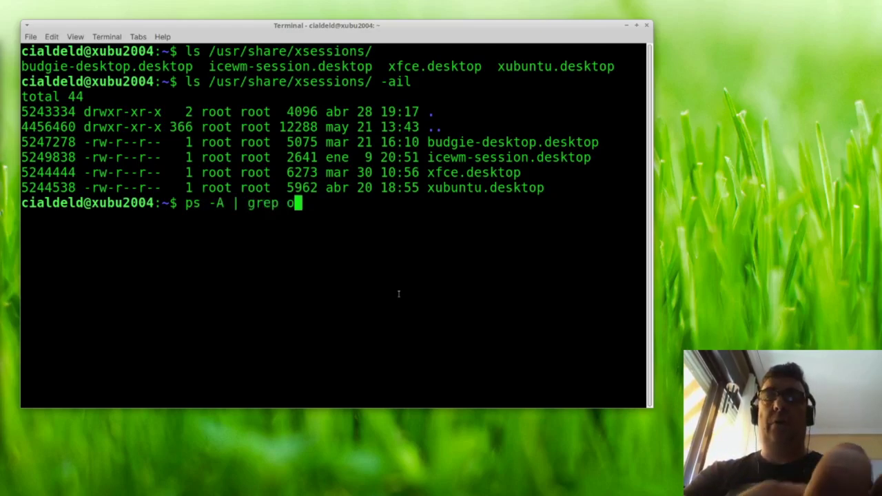
{"action": "key", "text": "Return"}
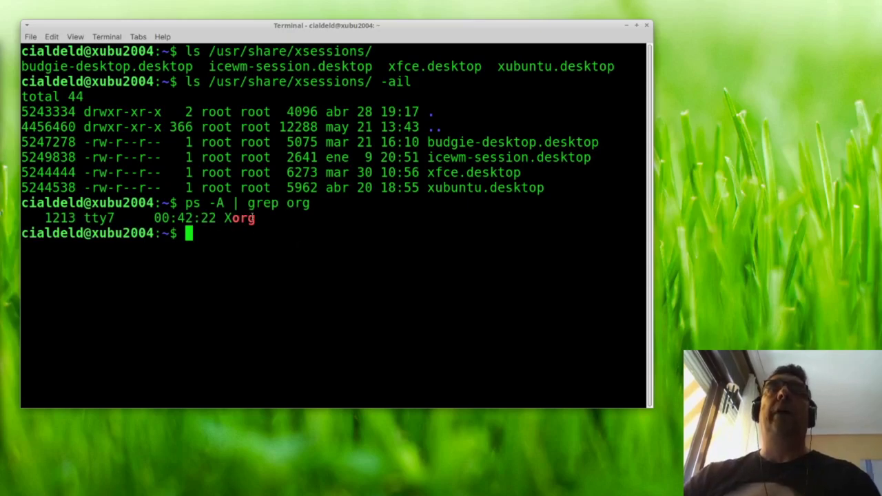
{"action": "left_click_drag", "start_coordinate": [256, 218], "coordinate": [44, 218]}
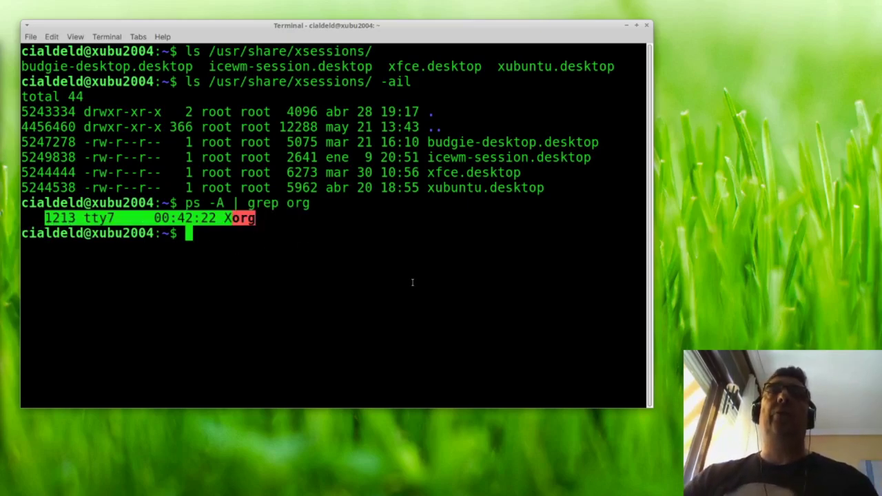
{"action": "double_click", "coordinate": [254, 219]}
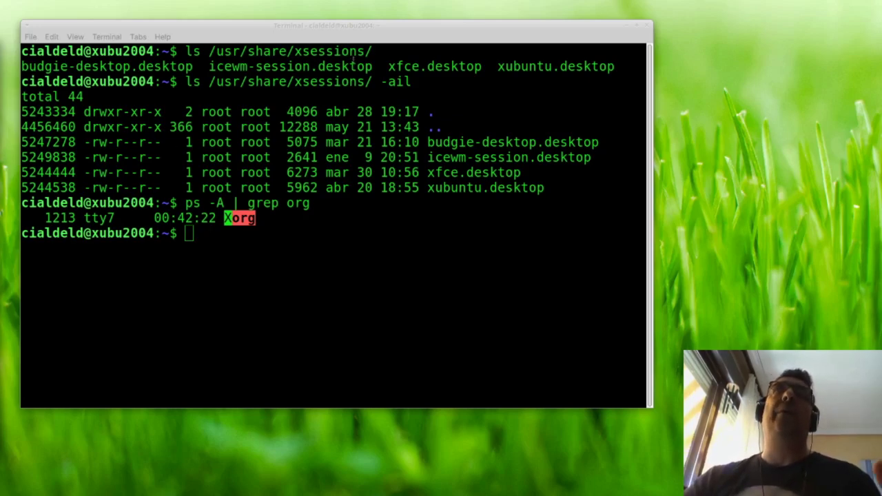
Step: View the terminal emulator's About information, close it, and shift the terminal window slightly on the desktop
{"action": "left_click_drag", "start_coordinate": [346, 33], "coordinate": [342, 31]}
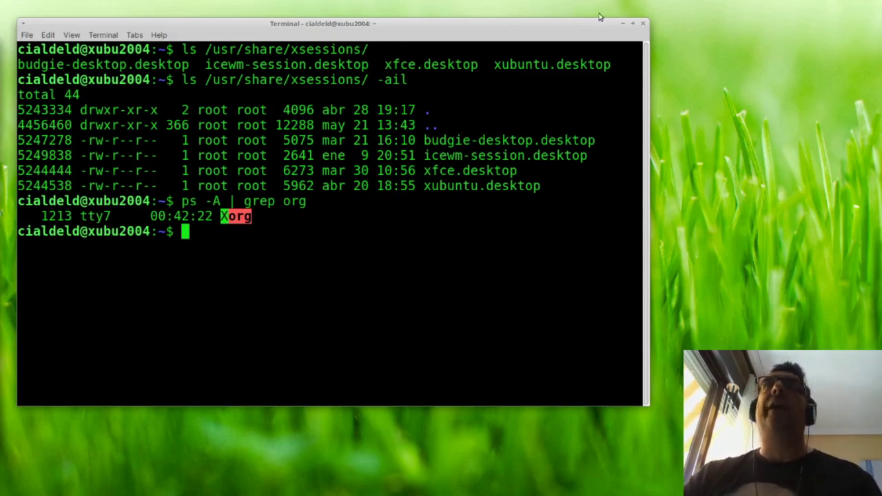
{"action": "mouse_move", "coordinate": [546, 29]}
{"action": "left_mouse_down"}
{"action": "mouse_move", "coordinate": [551, 46]}
{"action": "mouse_move", "coordinate": [552, 26]}
{"action": "left_mouse_up"}
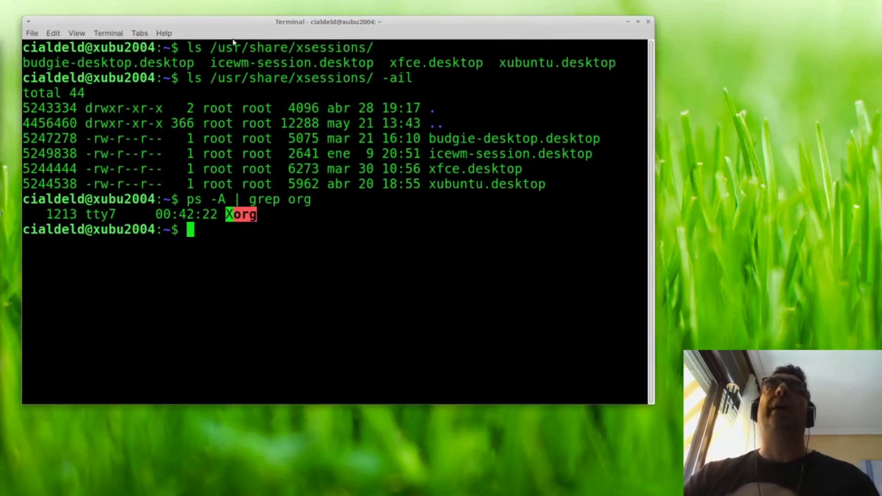
{"action": "left_click", "coordinate": [164, 33]}
{"action": "left_click", "coordinate": [186, 59]}
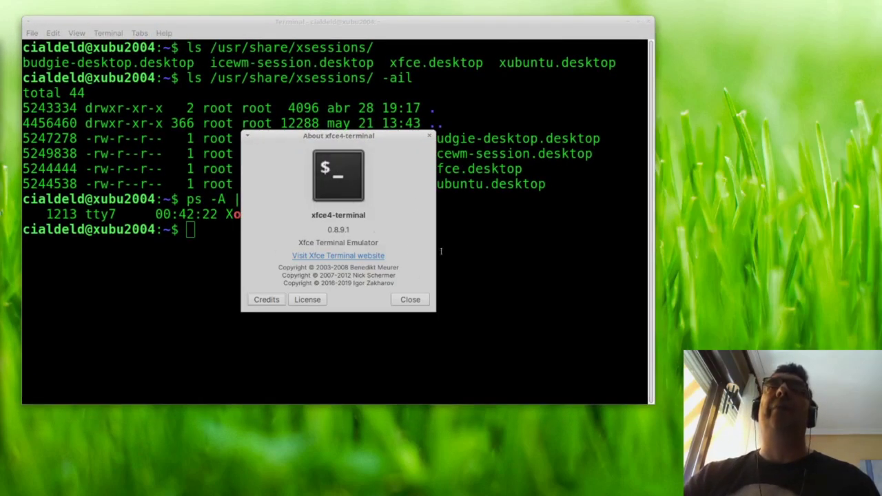
{"action": "left_click", "coordinate": [410, 299]}
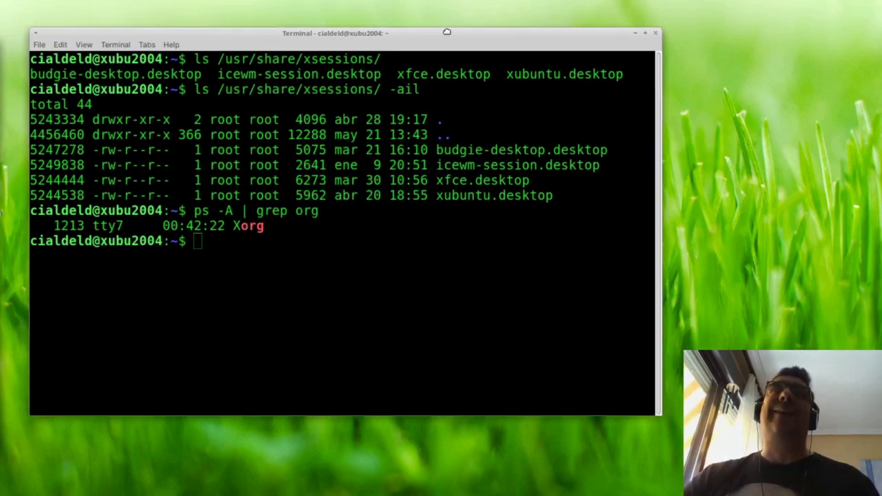
{"action": "left_click_drag", "start_coordinate": [442, 23], "coordinate": [450, 34]}
Step: Enter startx at the terminal prompt, highlight the command, and erase it without running it
{"action": "left_click_drag", "start_coordinate": [198, 241], "coordinate": [30, 241]}
{"action": "left_click", "coordinate": [219, 244]}
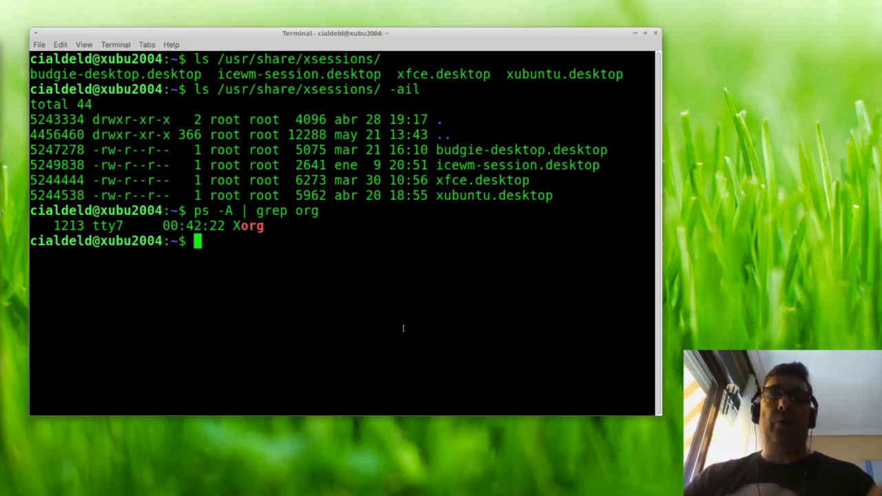
{"action": "type", "text": "startx"}
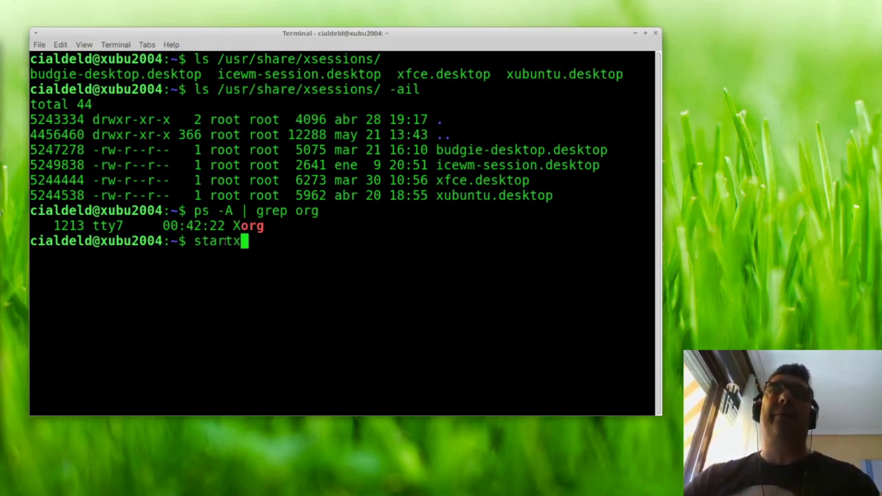
{"action": "double_click", "coordinate": [224, 242]}
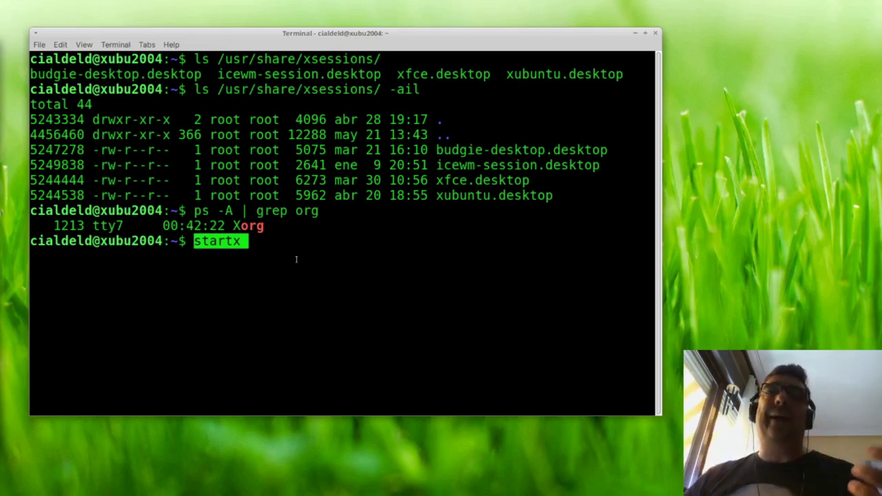
{"action": "left_click", "coordinate": [276, 282]}
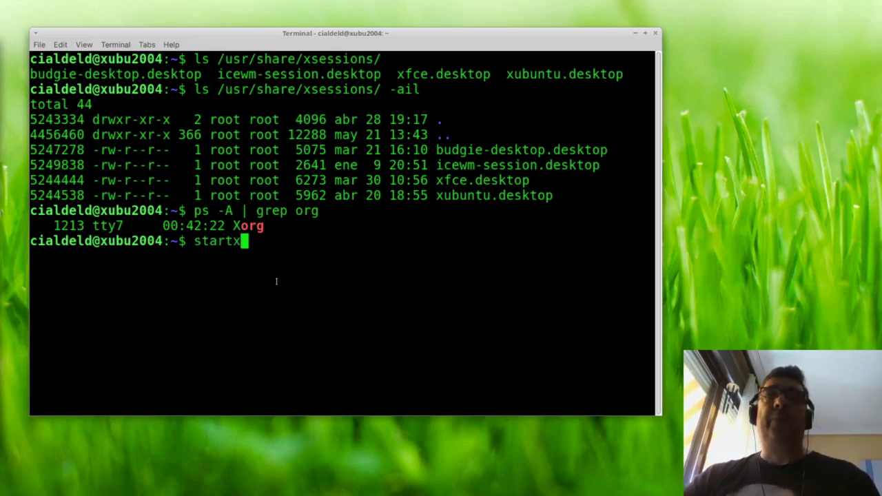
{"action": "key", "text": "BackSpace"}
{"action": "key", "text": "BackSpace"}
{"action": "key", "text": "BackSpace"}
{"action": "key", "text": "BackSpace"}
{"action": "key", "text": "BackSpace"}
{"action": "key", "text": "BackSpace"}
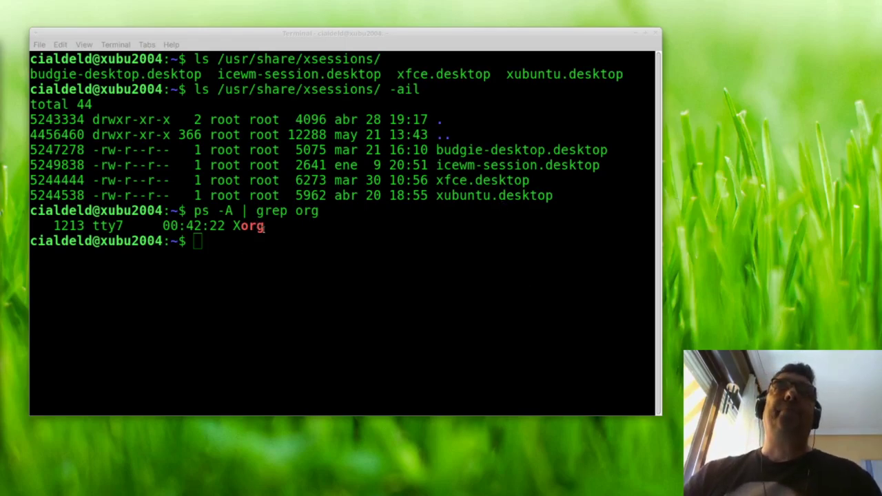
Step: Enlarge the terminal window and reposition it slightly on the desktop
{"action": "left_click_drag", "start_coordinate": [206, 39], "coordinate": [216, 38]}
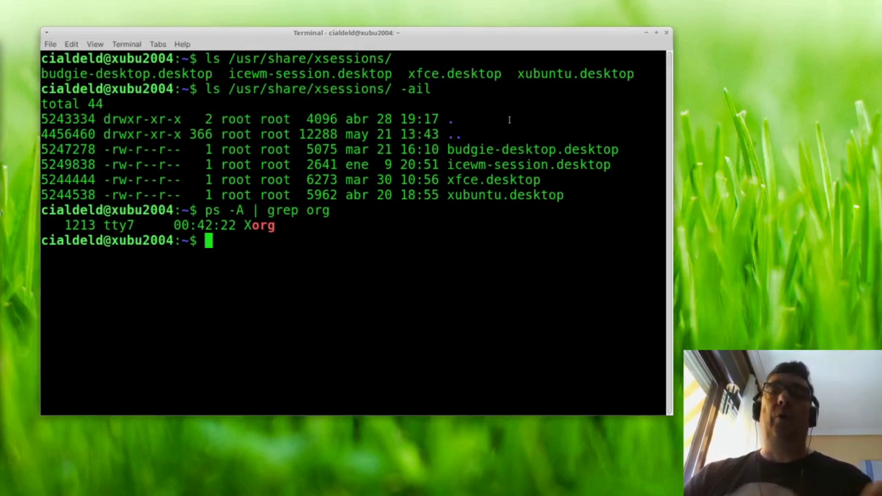
{"action": "left_click_drag", "start_coordinate": [673, 416], "coordinate": [758, 430]}
{"action": "left_click_drag", "start_coordinate": [541, 31], "coordinate": [526, 29]}
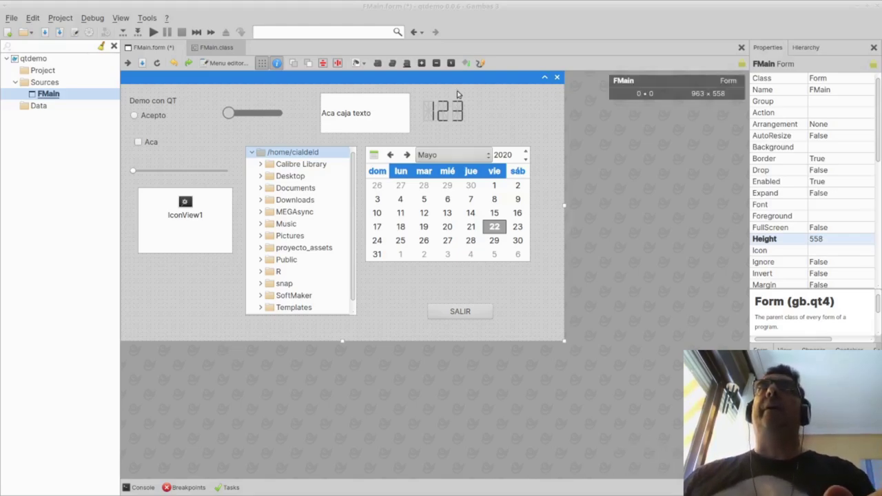
Step: View the About Gambas version information in the Gambas 3 window and close it
{"action": "left_click", "coordinate": [166, 19]}
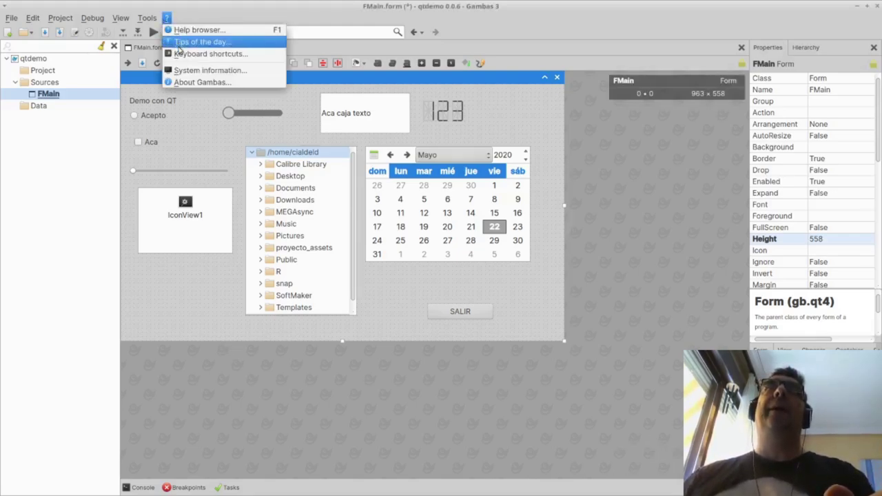
{"action": "left_click", "coordinate": [202, 82]}
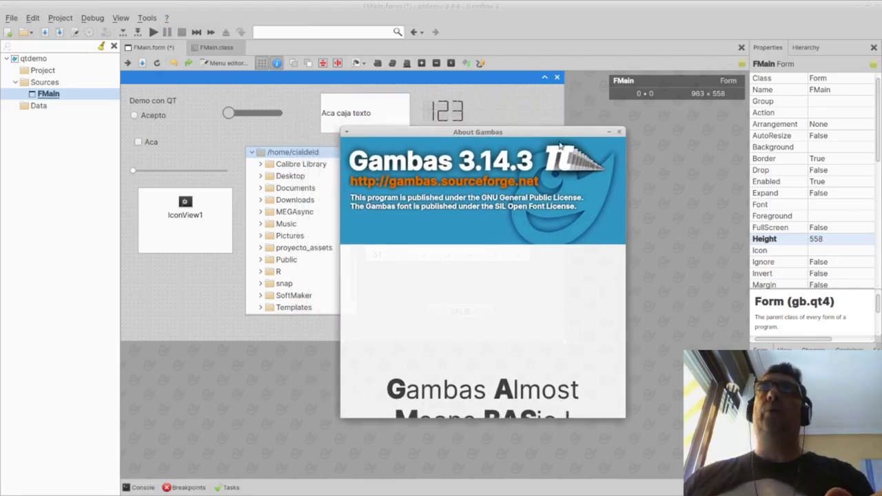
{"action": "left_click", "coordinate": [619, 131]}
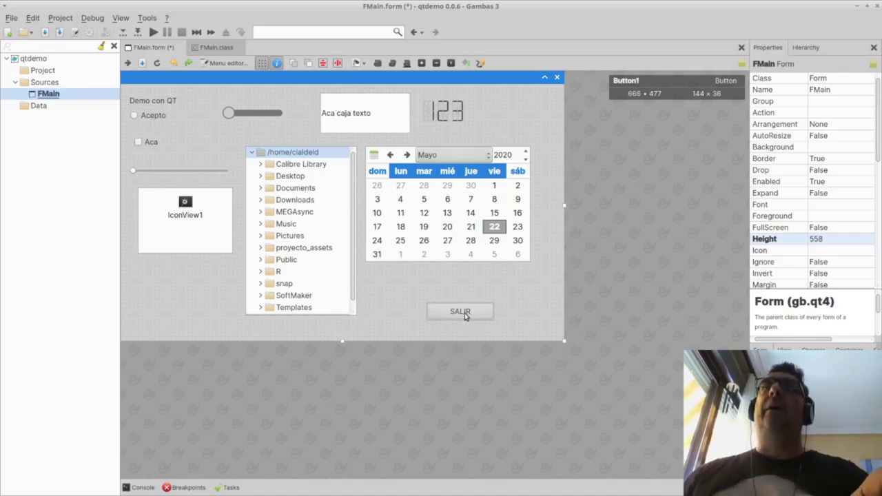
Step: Shift the SALIR button slightly right on the FMain form, and add a button below the calendar with an empty click handler
{"action": "left_click_drag", "start_coordinate": [460, 312], "coordinate": [477, 312]}
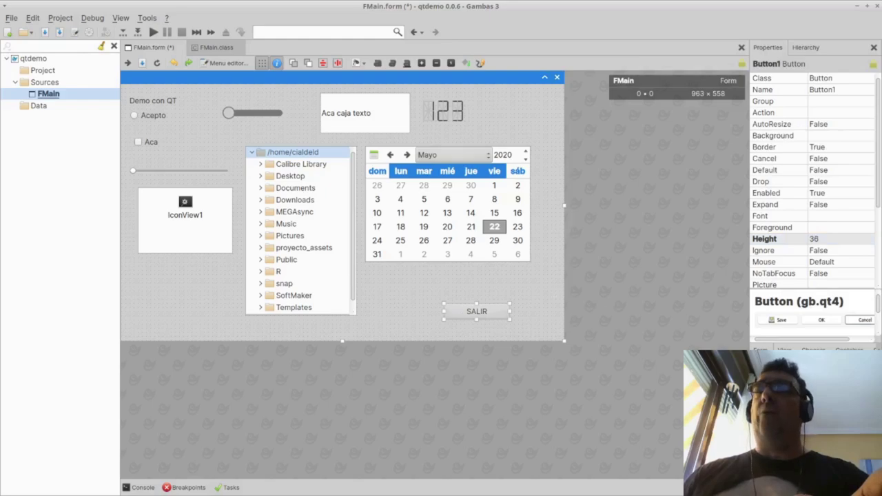
{"action": "left_click_drag", "start_coordinate": [803, 342], "coordinate": [806, 214]}
{"action": "left_click_drag", "start_coordinate": [840, 260], "coordinate": [410, 280]}
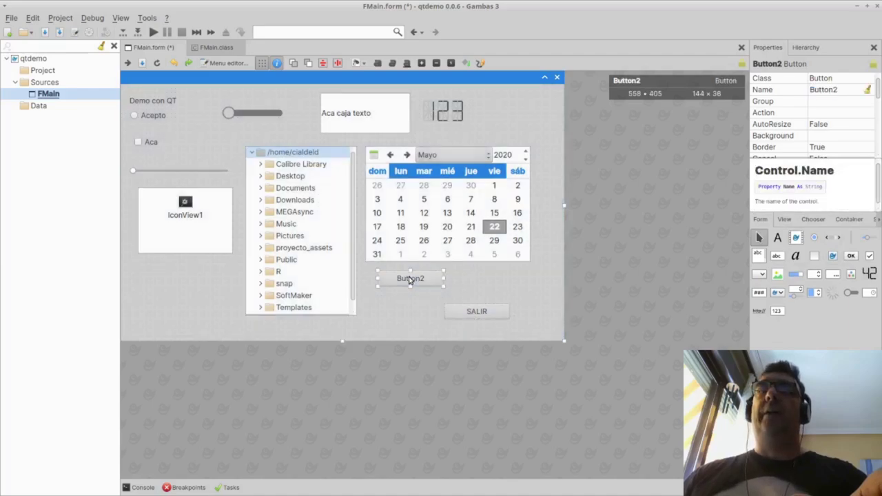
{"action": "double_click", "coordinate": [416, 278]}
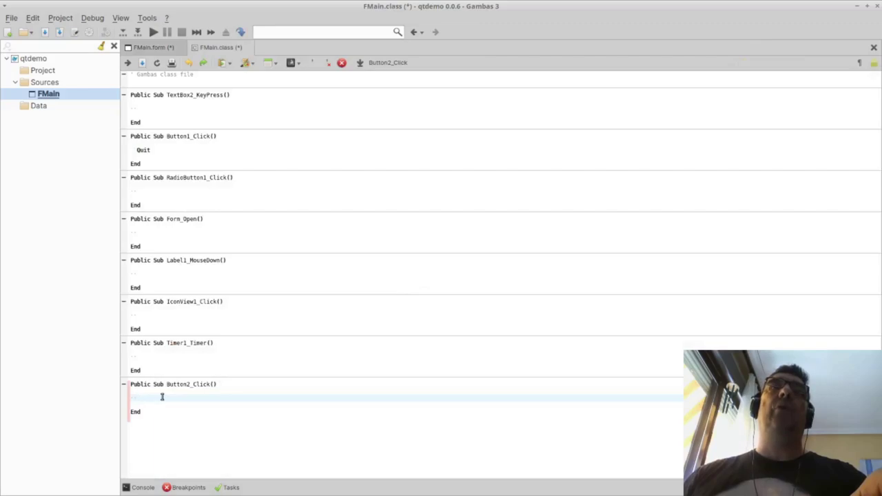
{"action": "left_click", "coordinate": [151, 48]}
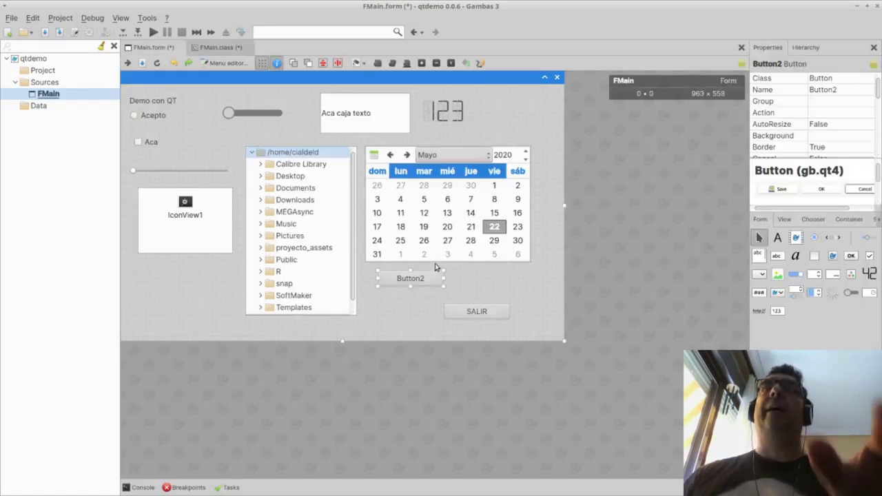
Step: Set the new button's text to ENTRAR and place it directly above the SALIR button
{"action": "left_click_drag", "start_coordinate": [878, 97], "coordinate": [879, 135]}
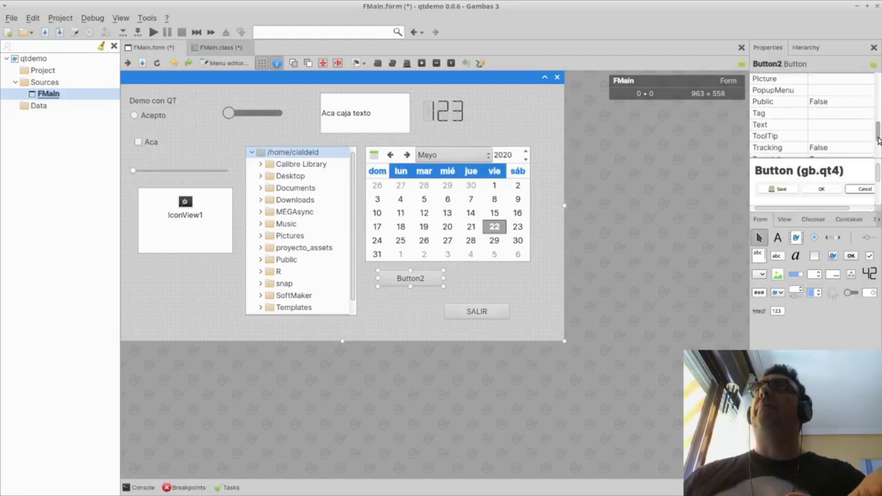
{"action": "left_click", "coordinate": [829, 125]}
{"action": "type", "text": "EN"}
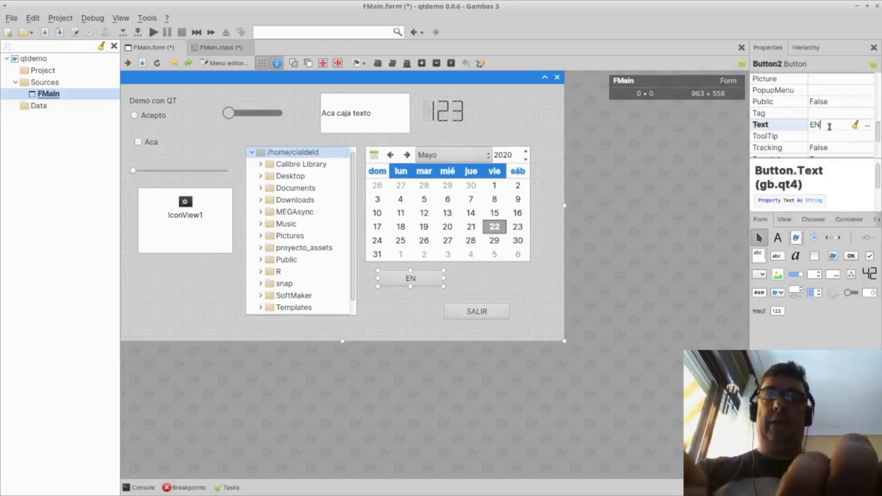
{"action": "type", "text": "TRAR"}
{"action": "key", "text": "Return"}
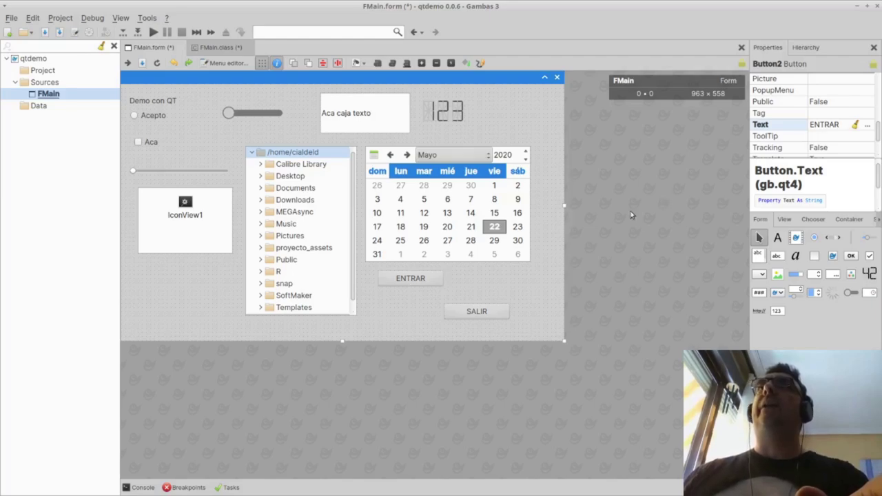
{"action": "left_click_drag", "start_coordinate": [400, 280], "coordinate": [466, 293]}
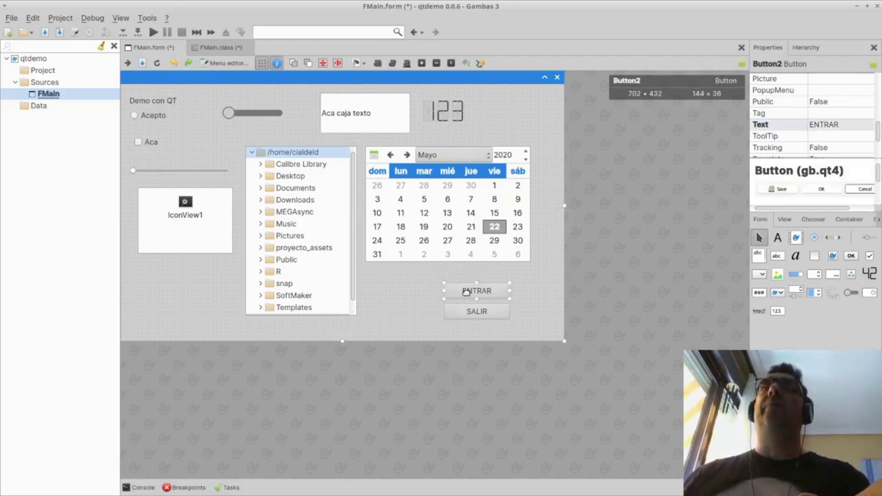
{"action": "left_click", "coordinate": [534, 308]}
Step: Inspect the SALIR button's click code, highlighting its Quit line, and close the FMain.class file
{"action": "double_click", "coordinate": [477, 311]}
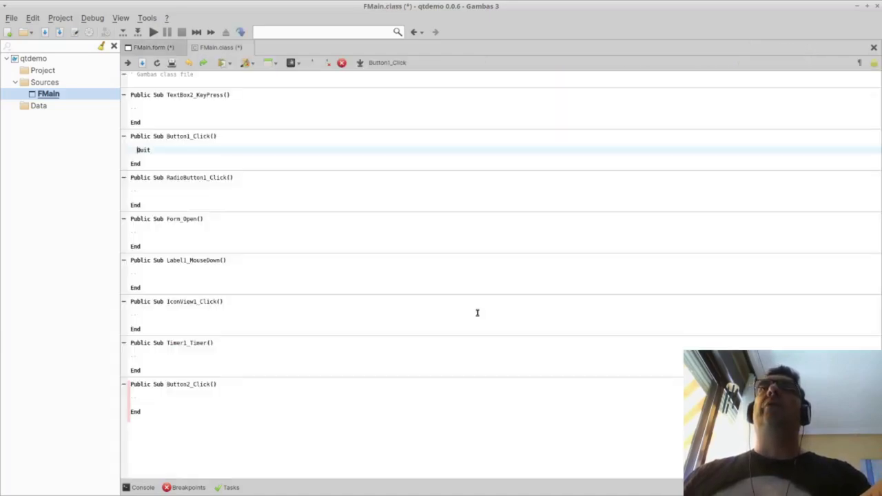
{"action": "triple_click", "coordinate": [171, 153]}
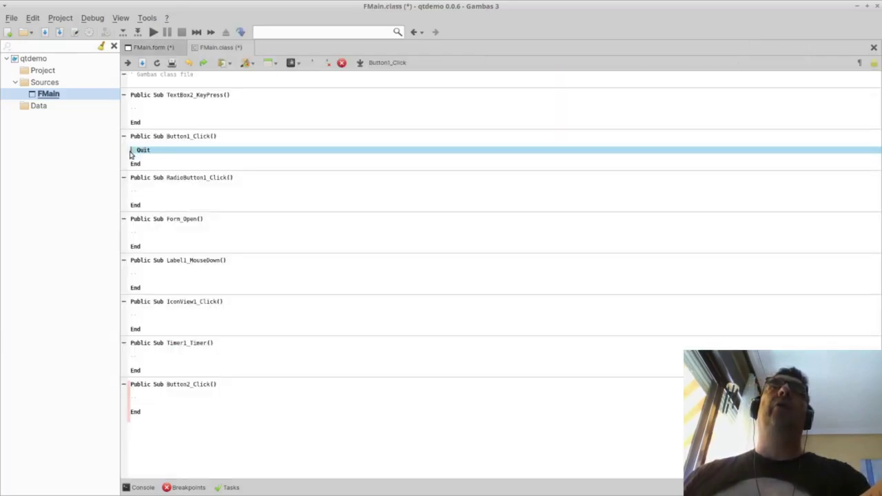
{"action": "left_click", "coordinate": [248, 48]}
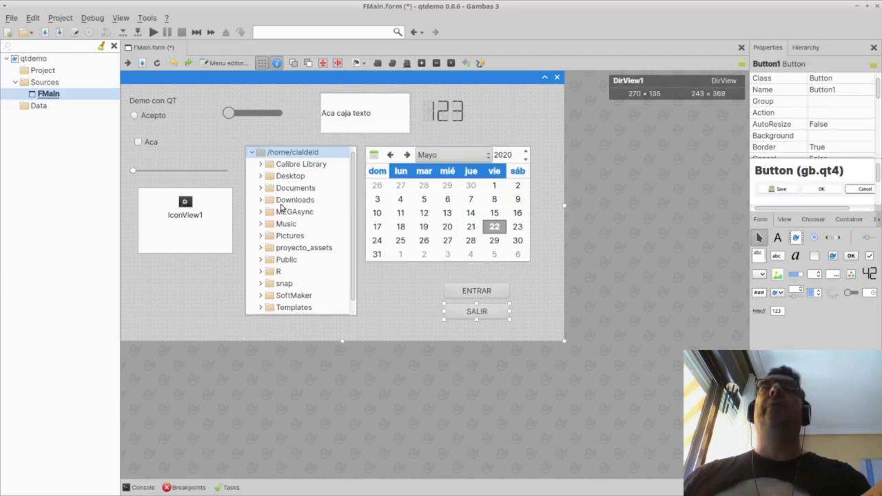
Step: Review the project types offered for a new project, including the GTK+ and QT applications, and cancel without creating one
{"action": "left_click", "coordinate": [364, 109]}
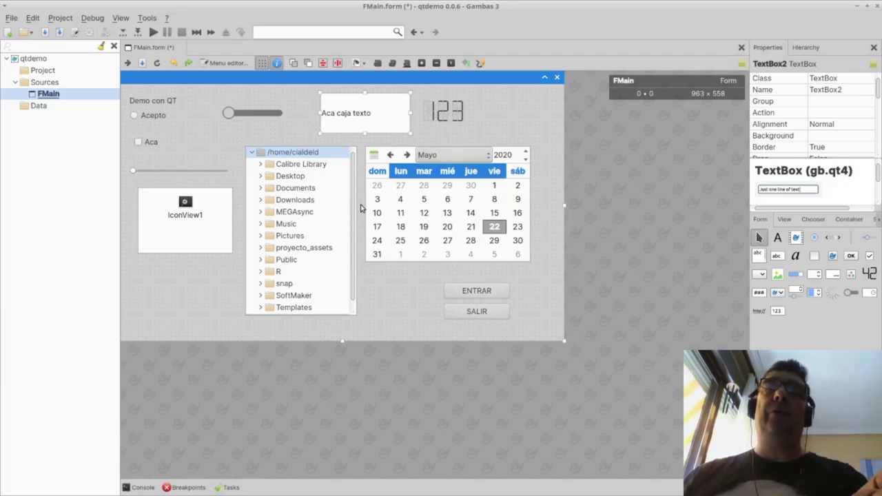
{"action": "left_click", "coordinate": [12, 19]}
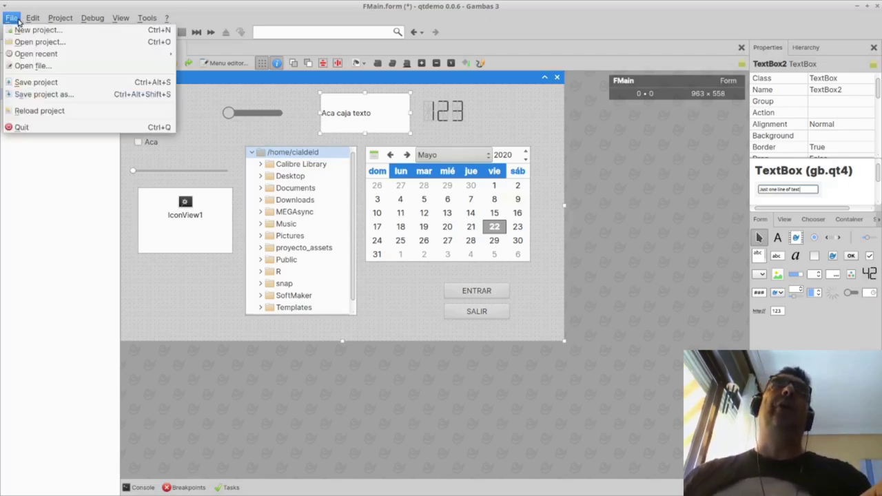
{"action": "left_click", "coordinate": [35, 30]}
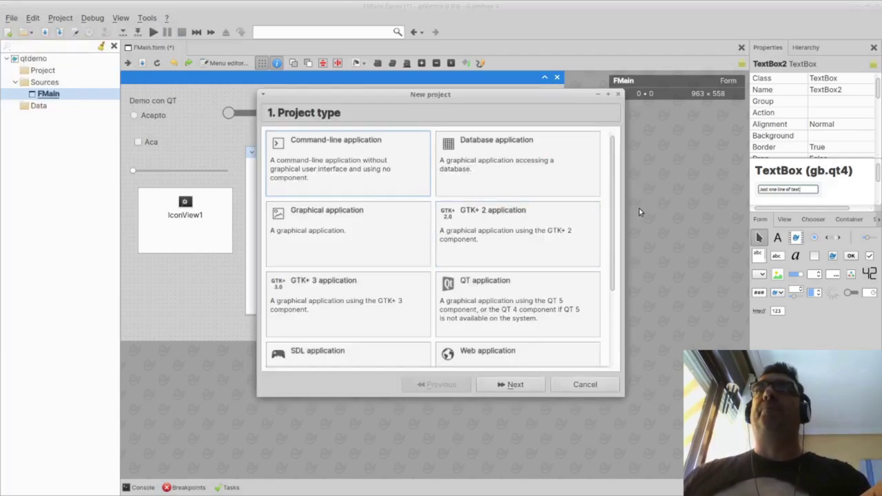
{"action": "scroll", "coordinate": [614, 209], "scroll_direction": "down", "scroll_amount": 2}
{"action": "scroll", "coordinate": [616, 179], "scroll_direction": "up", "scroll_amount": 2}
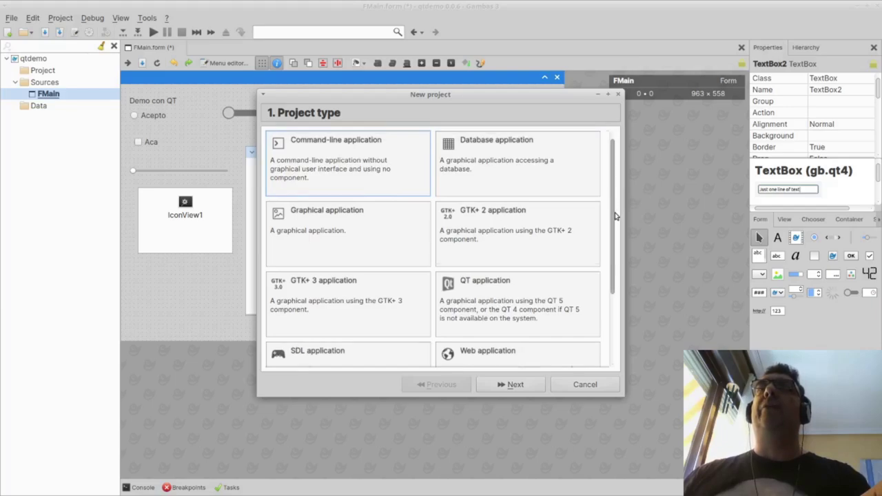
{"action": "scroll", "coordinate": [616, 215], "scroll_direction": "down", "scroll_amount": 1}
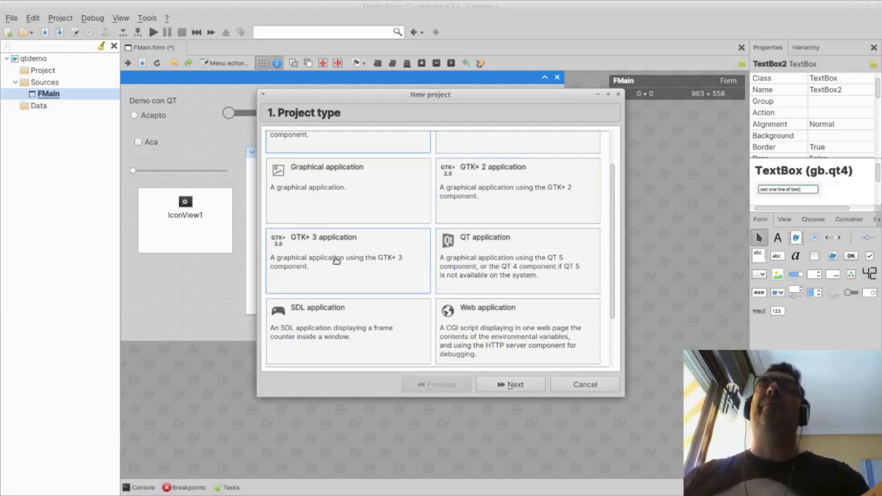
{"action": "left_click", "coordinate": [585, 385]}
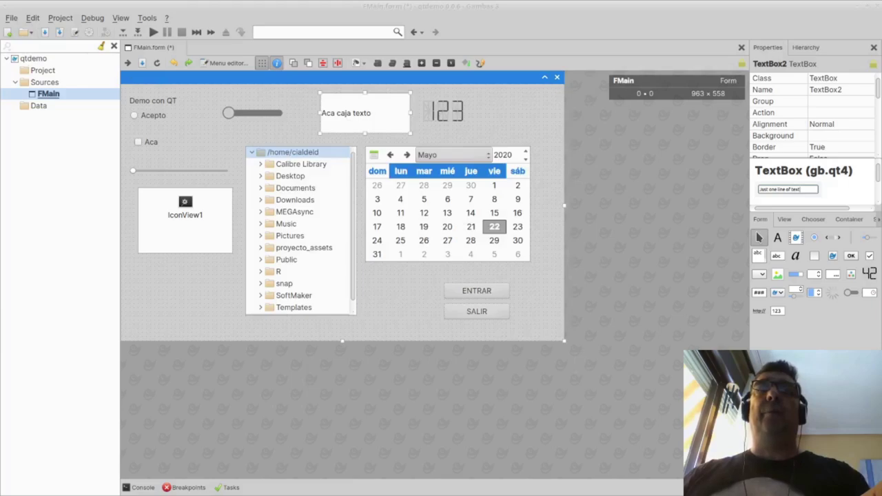
Step: Open the recent gtk2 project, continuing past the request to save modified files, and shrink its FMain form slightly from the corner
{"action": "key", "text": "ctrl+o"}
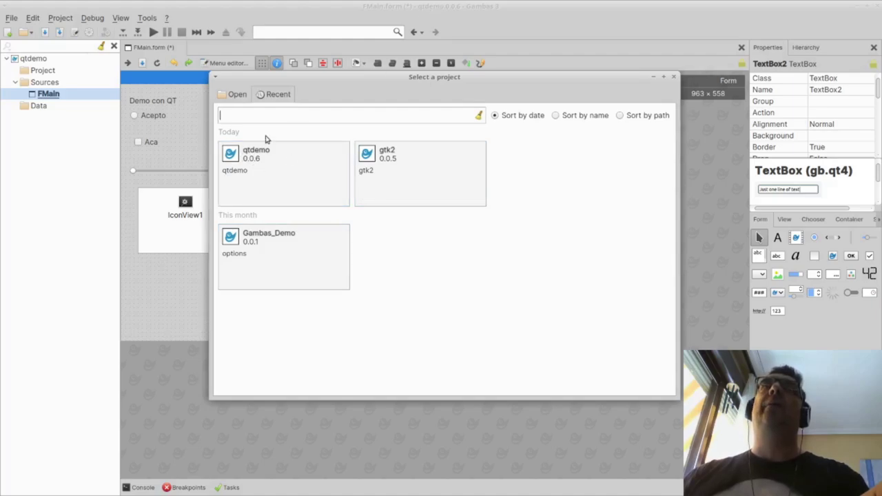
{"action": "left_click", "coordinate": [406, 154]}
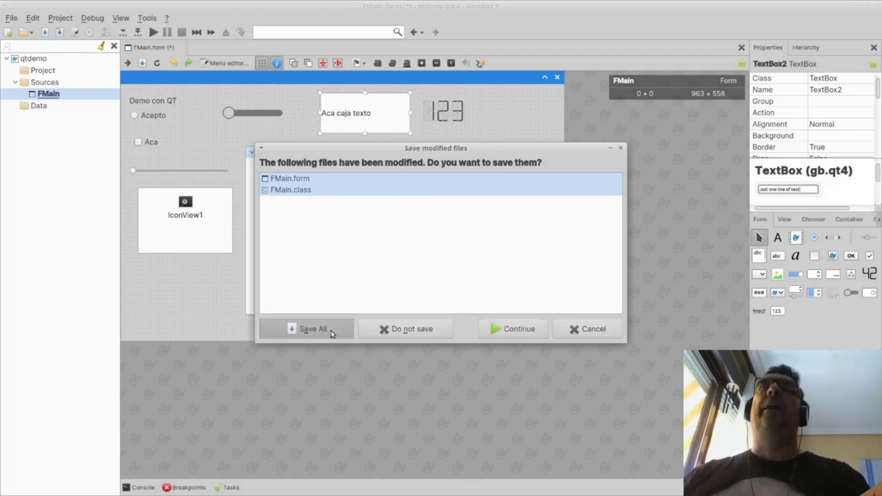
{"action": "left_click", "coordinate": [507, 334]}
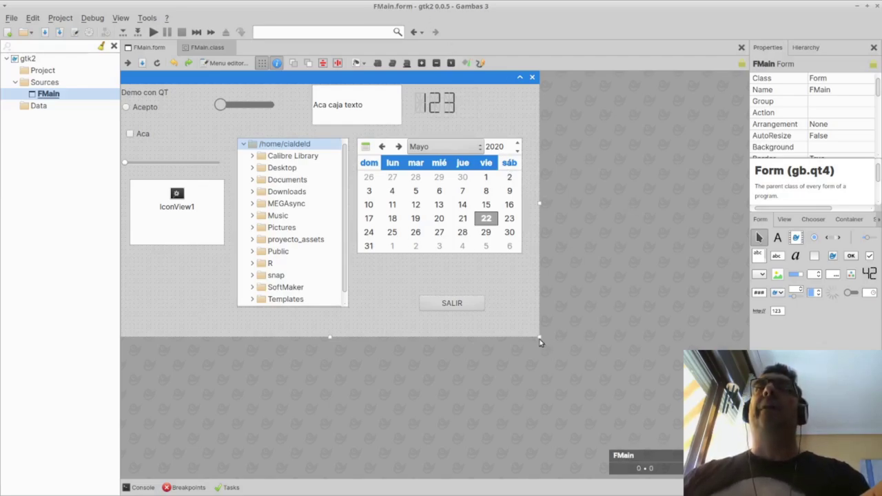
{"action": "left_click_drag", "start_coordinate": [540, 338], "coordinate": [534, 323]}
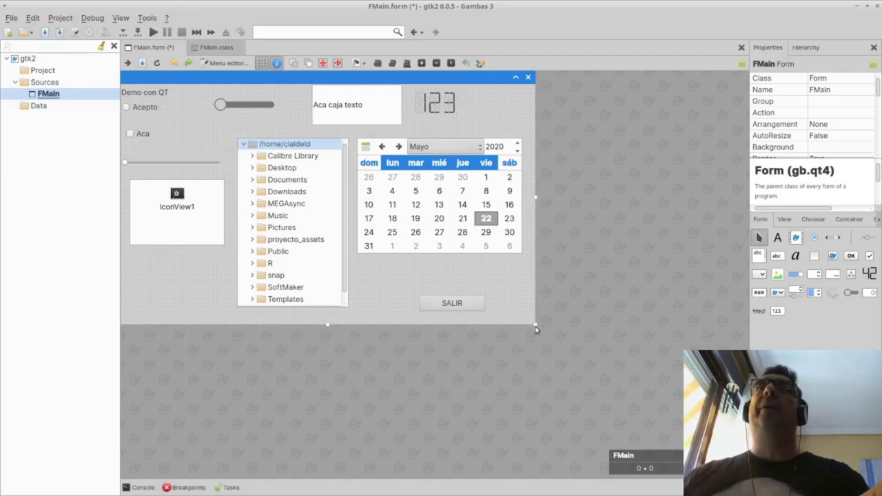
{"action": "left_click", "coordinate": [92, 18]}
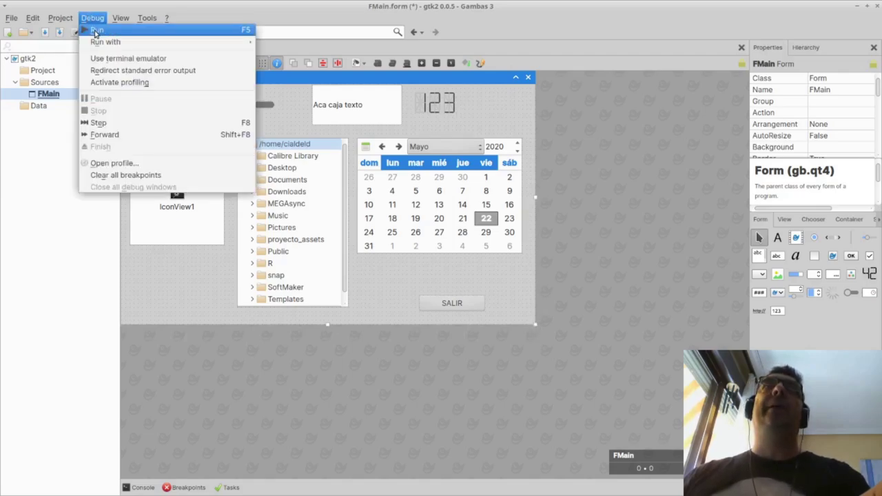
{"action": "mouse_move", "coordinate": [65, 21]}
{"action": "mouse_move", "coordinate": [78, 60]}
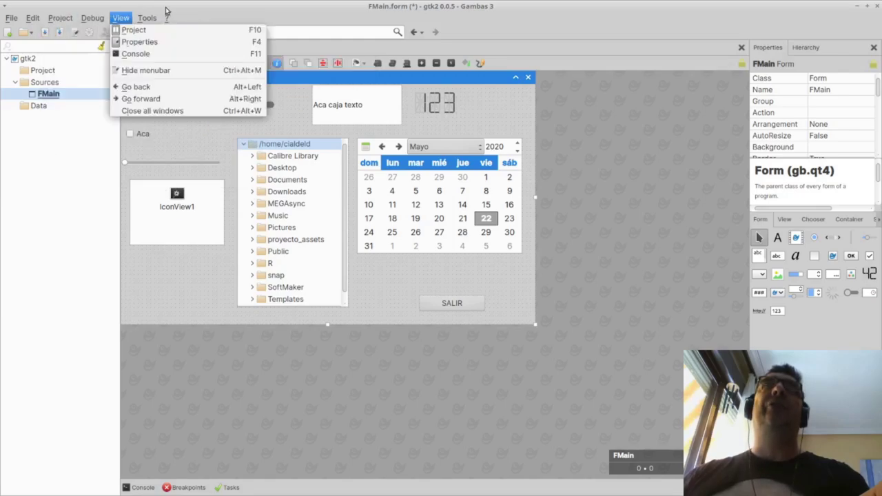
{"action": "left_click", "coordinate": [377, 157]}
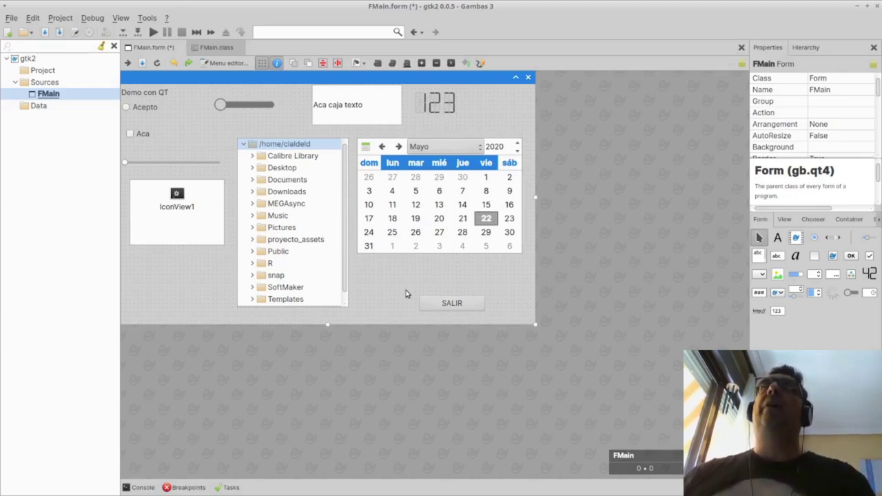
Step: Minimize Gambas, place the running gtk2 and qtdemo windows side by side, and shrink qtdemo to match the gtk2 window's size
{"action": "left_click", "coordinate": [858, 9]}
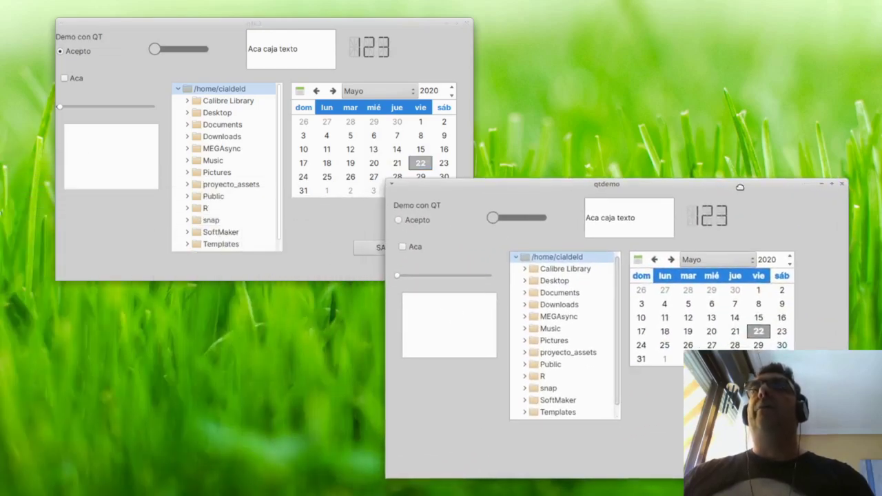
{"action": "left_click_drag", "start_coordinate": [331, 25], "coordinate": [282, 20]}
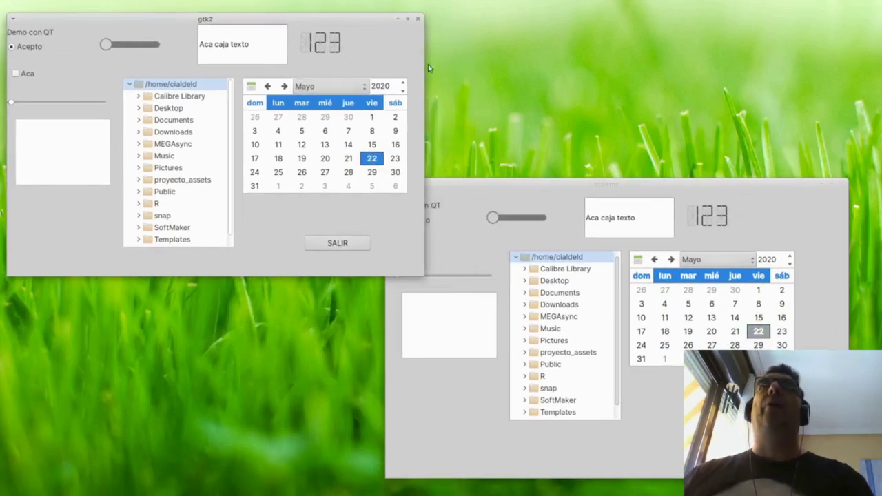
{"action": "left_click_drag", "start_coordinate": [549, 184], "coordinate": [573, 19]}
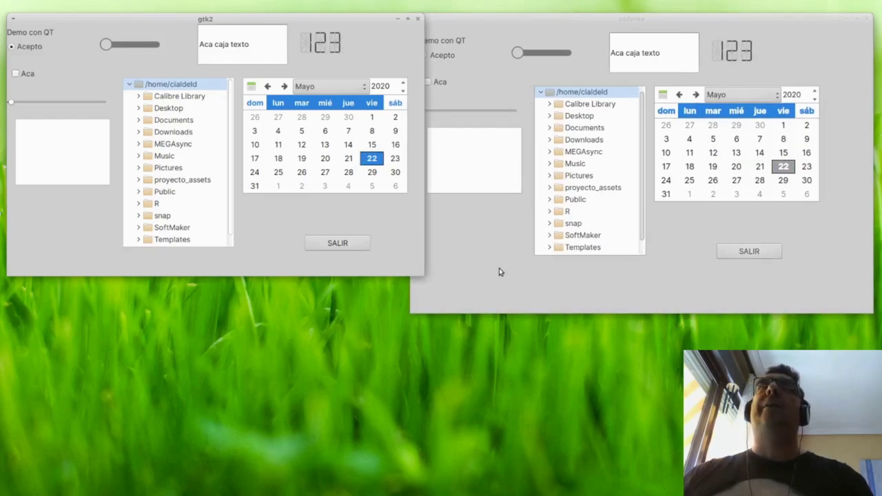
{"action": "key", "text": "alt+Tab"}
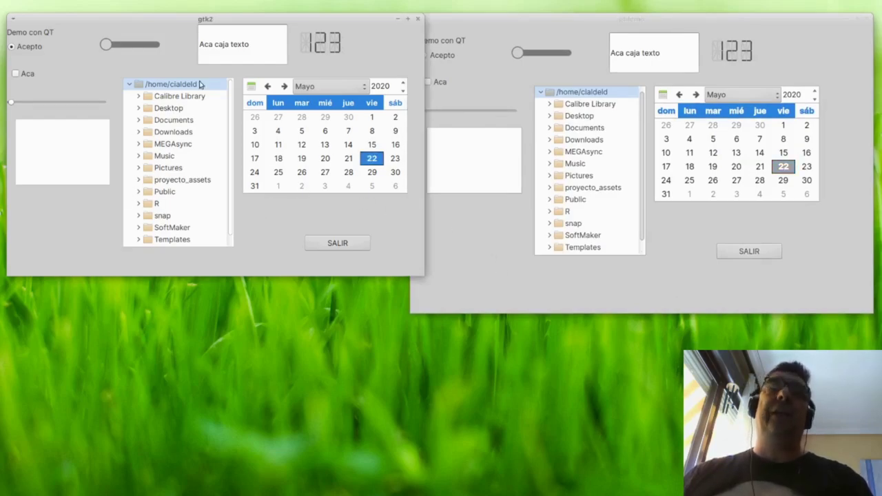
{"action": "left_click_drag", "start_coordinate": [730, 25], "coordinate": [746, 22]}
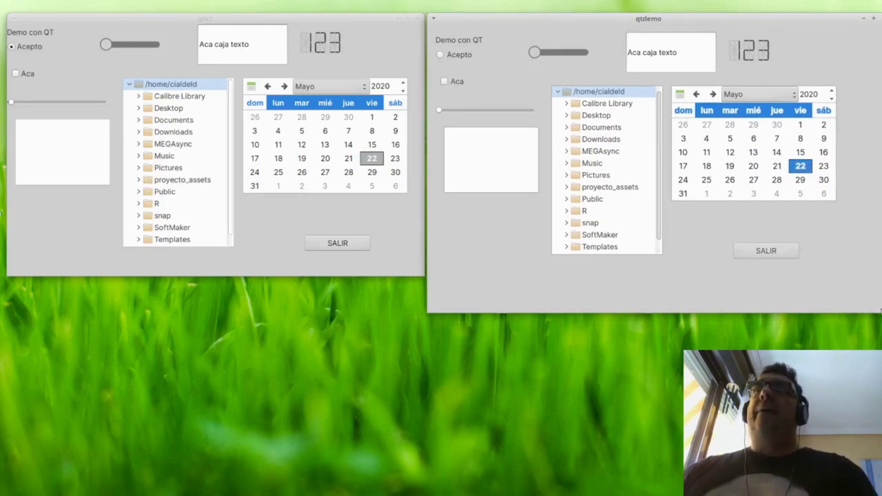
{"action": "left_click_drag", "start_coordinate": [876, 302], "coordinate": [841, 272]}
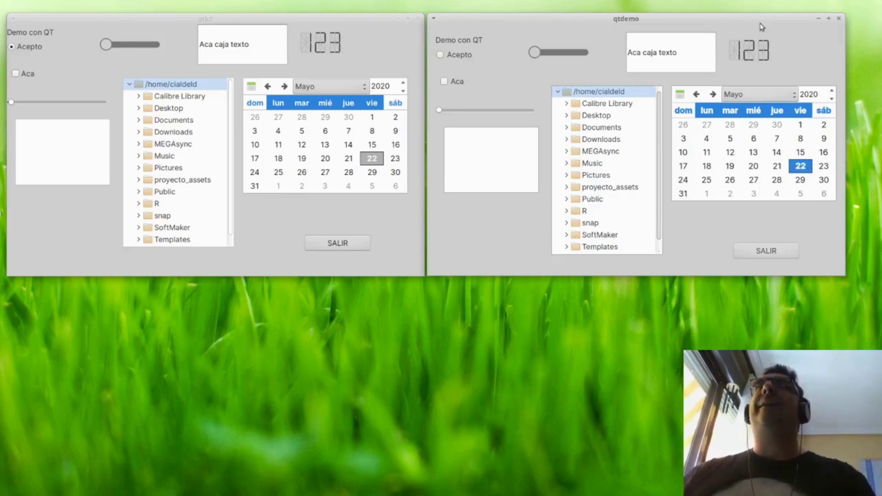
Step: Replace the text box contents with asdasdasd in the gtk2 window and asdasd in the qtdemo window
{"action": "left_click_drag", "start_coordinate": [257, 44], "coordinate": [198, 44]}
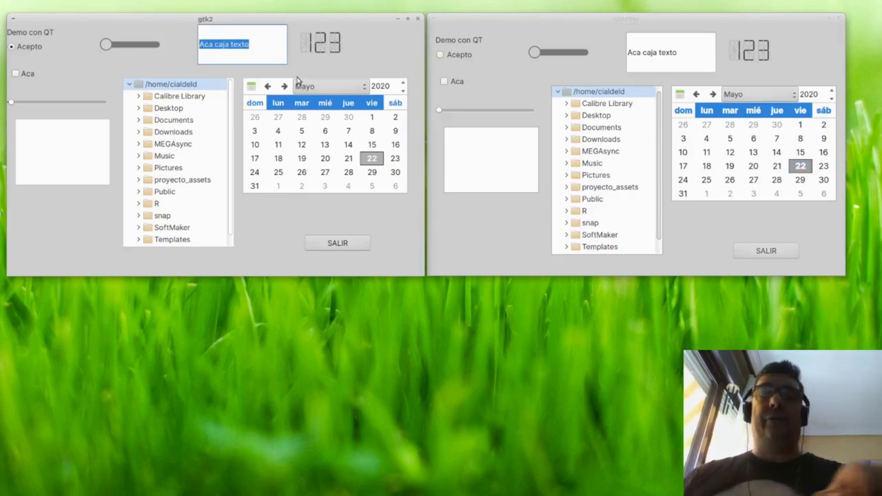
{"action": "type", "text": "asdasdasd"}
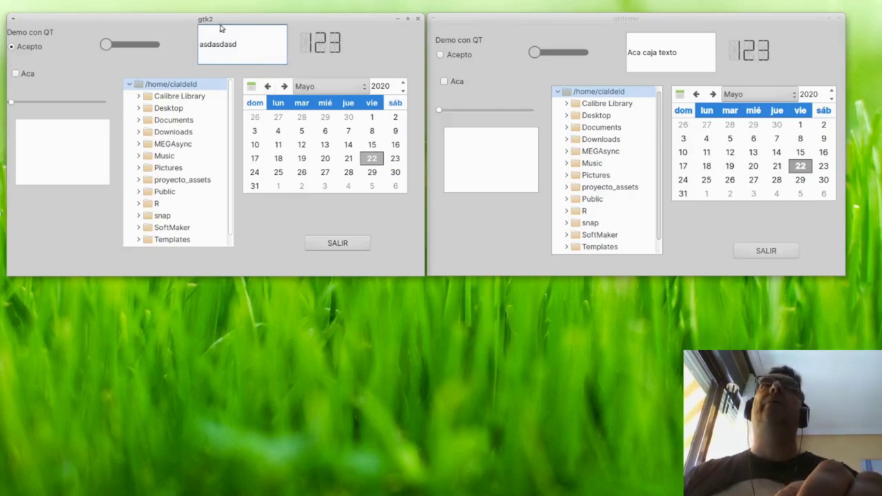
{"action": "left_click", "coordinate": [684, 59]}
{"action": "key", "text": "ctrl+a"}
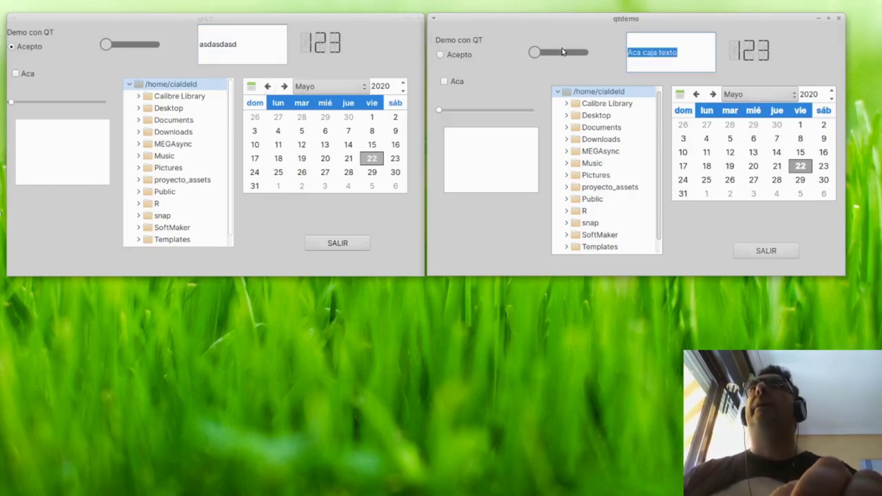
{"action": "type", "text": "asdasd"}
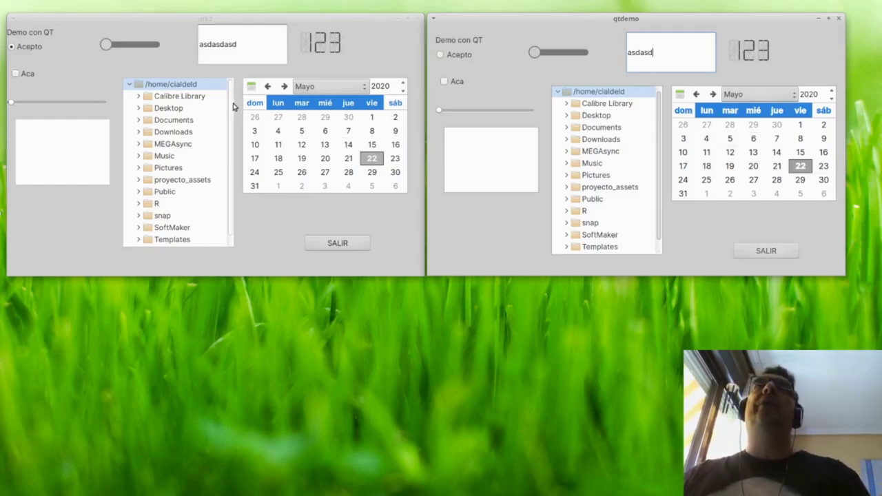
Step: Expand the R folder and its x86_64-pc-linux subfolder in both windows' directory trees, also expanding 3.6 in qtdemo
{"action": "scroll", "coordinate": [236, 138], "scroll_direction": "down", "scroll_amount": 1}
{"action": "scroll", "coordinate": [237, 137], "scroll_direction": "up", "scroll_amount": 1}
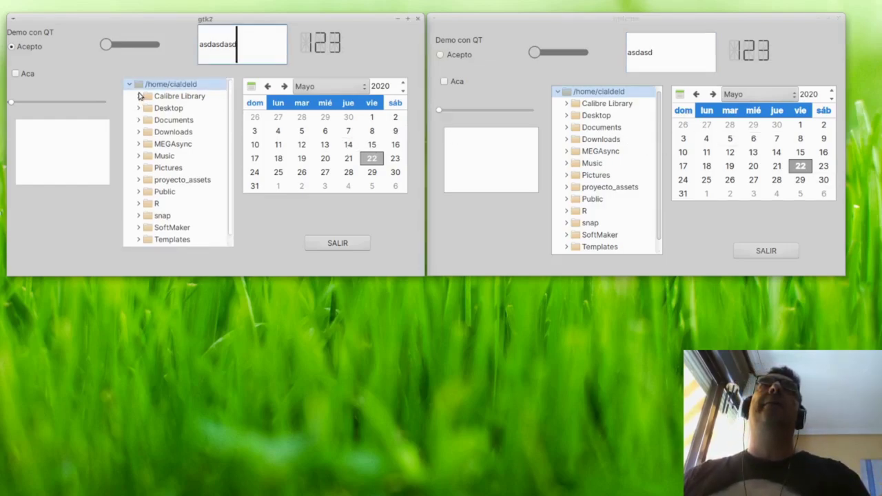
{"action": "left_click", "coordinate": [142, 98]}
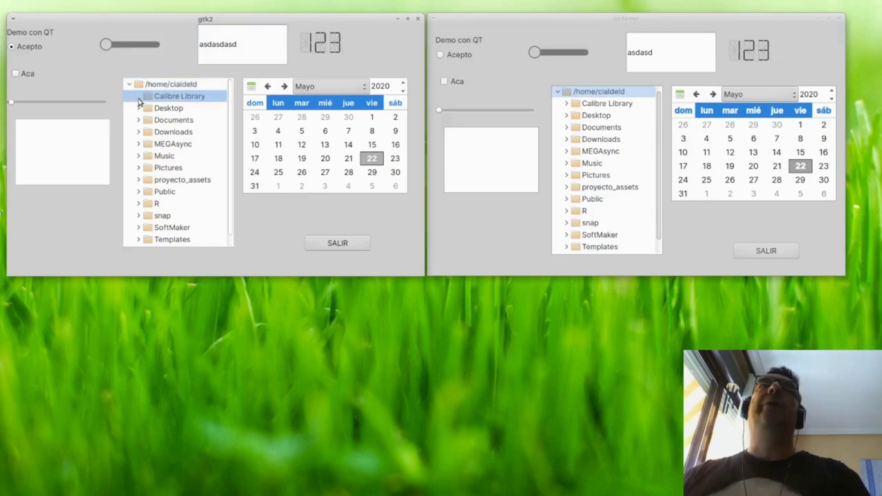
{"action": "double_click", "coordinate": [155, 204]}
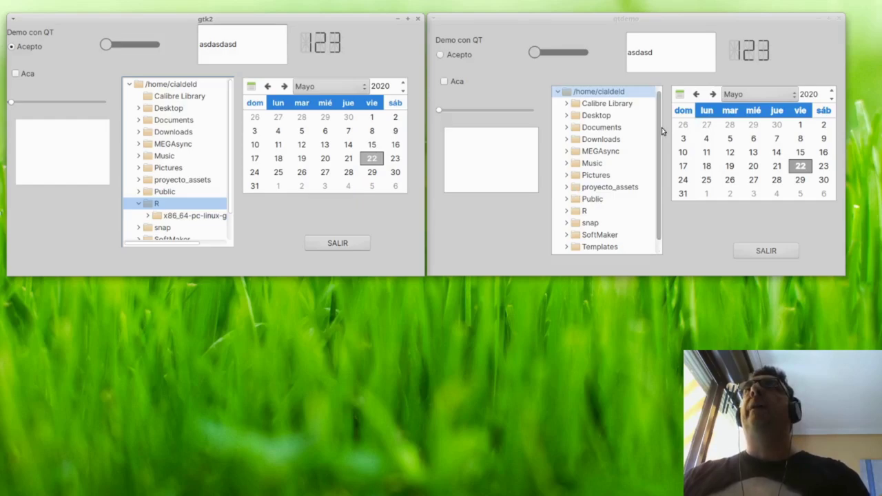
{"action": "left_click_drag", "start_coordinate": [661, 129], "coordinate": [655, 158]}
{"action": "double_click", "coordinate": [568, 202]}
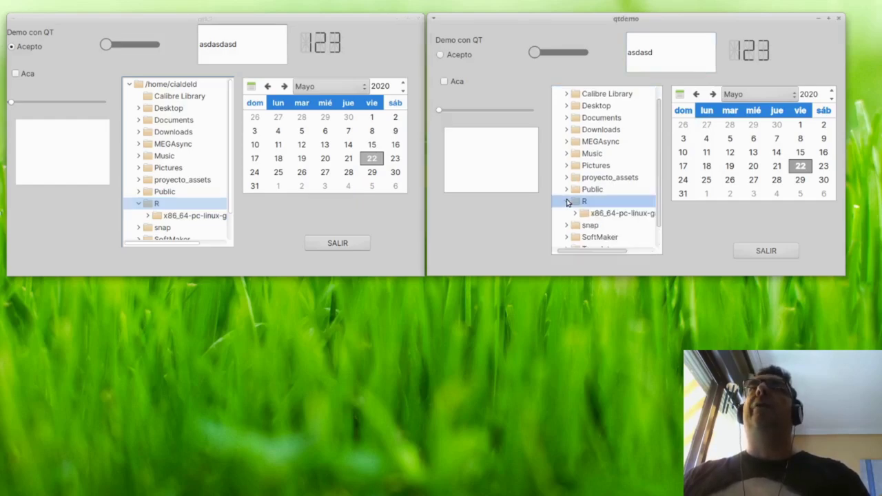
{"action": "double_click", "coordinate": [567, 213]}
{"action": "double_click", "coordinate": [568, 225]}
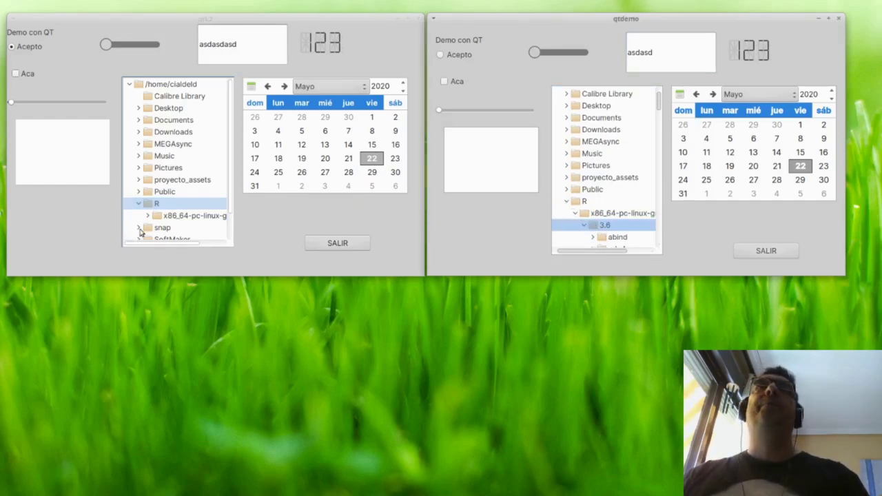
{"action": "double_click", "coordinate": [146, 216]}
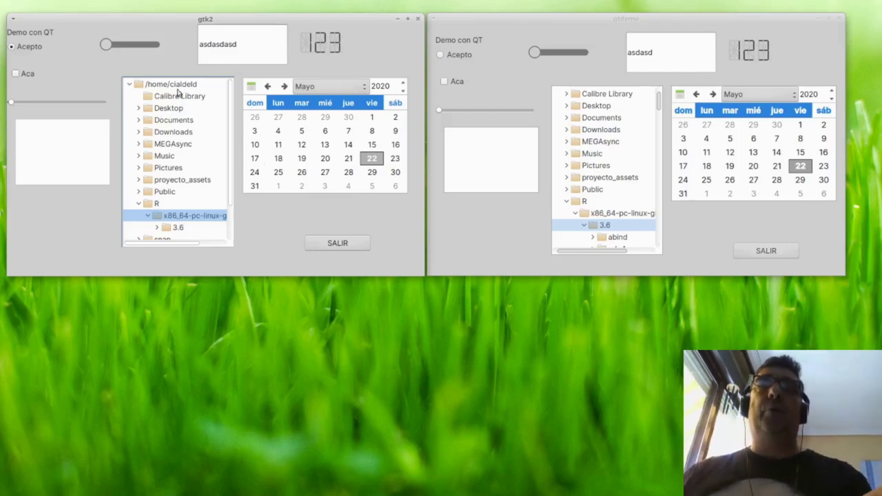
Step: In the gtk2 window, turn on the switch, check Aca, and move the thin slider to about its middle
{"action": "left_click_drag", "start_coordinate": [106, 44], "coordinate": [128, 48]}
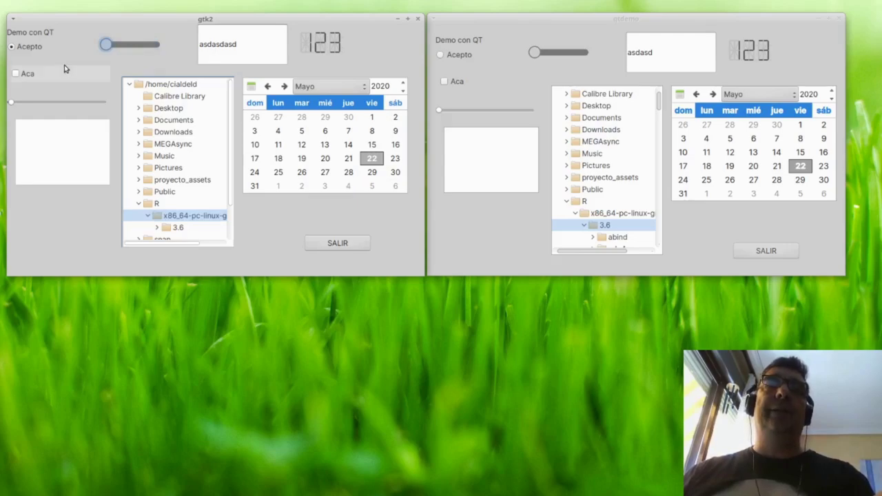
{"action": "left_click", "coordinate": [19, 74]}
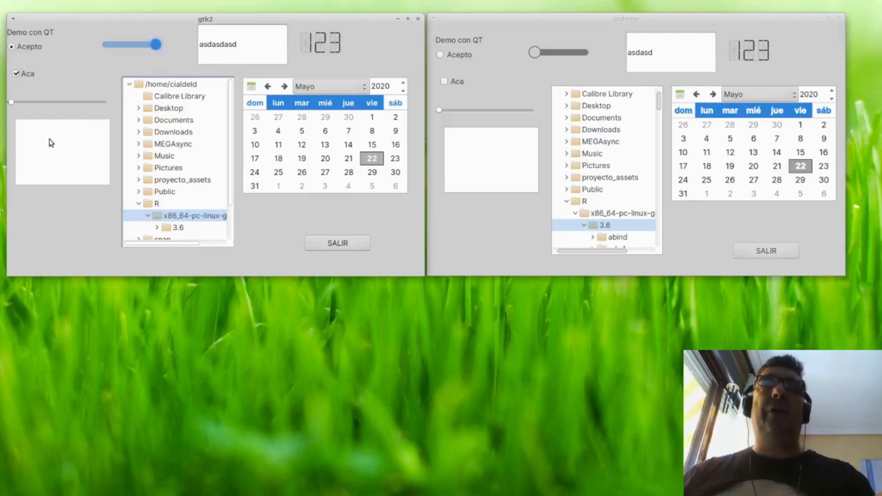
{"action": "left_click_drag", "start_coordinate": [11, 103], "coordinate": [59, 103]}
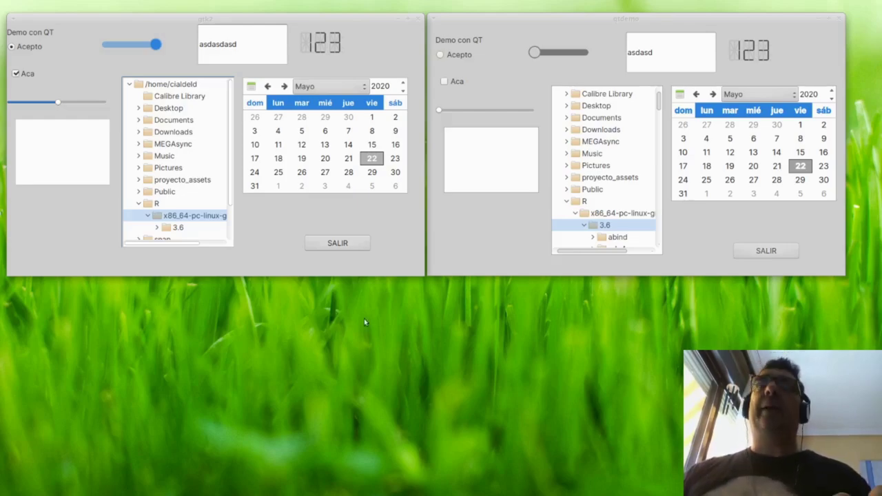
Step: Open a terminal, place it over the lower part of the two demo windows, and run xclock in it
{"action": "key", "text": "ctrl+alt+t"}
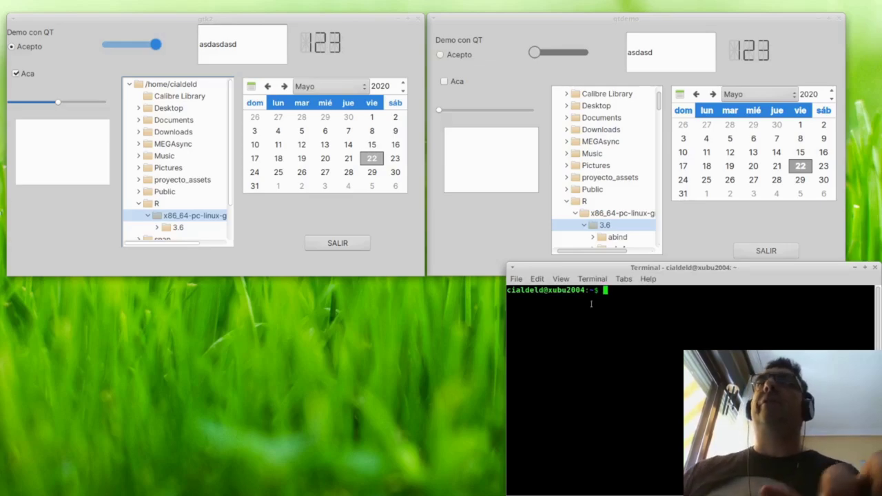
{"action": "left_click_drag", "start_coordinate": [698, 268], "coordinate": [405, 198]}
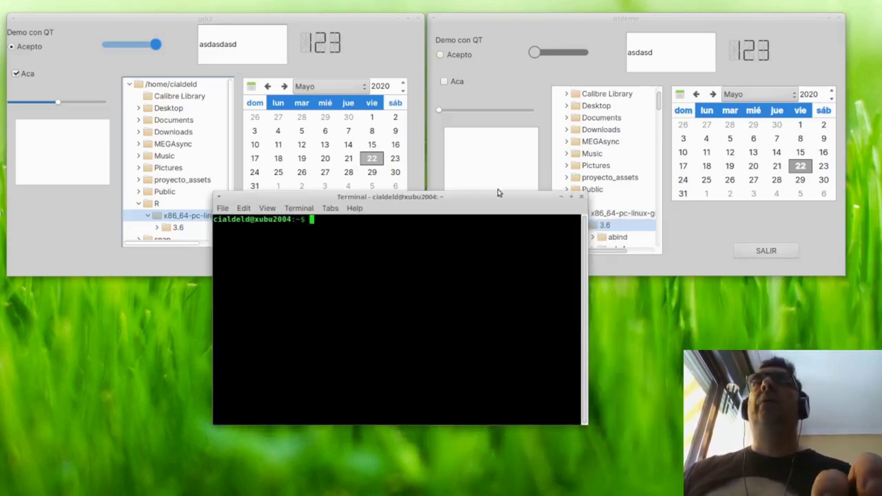
{"action": "left_click_drag", "start_coordinate": [499, 193], "coordinate": [505, 195]}
{"action": "type", "text": "xclock"}
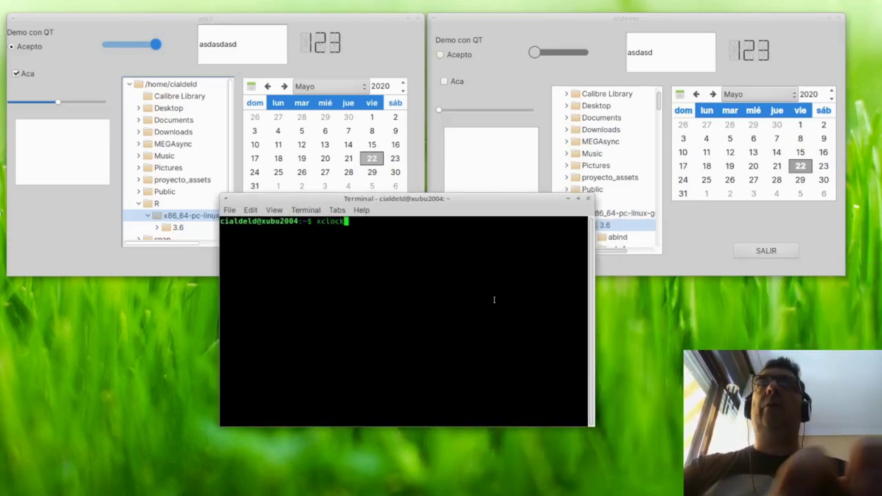
{"action": "key", "text": "Return"}
Step: Shrink the terminal slightly, then enlarge the xclock window and place it over the qtdemo window's calendar
{"action": "left_click_drag", "start_coordinate": [441, 213], "coordinate": [349, 104]}
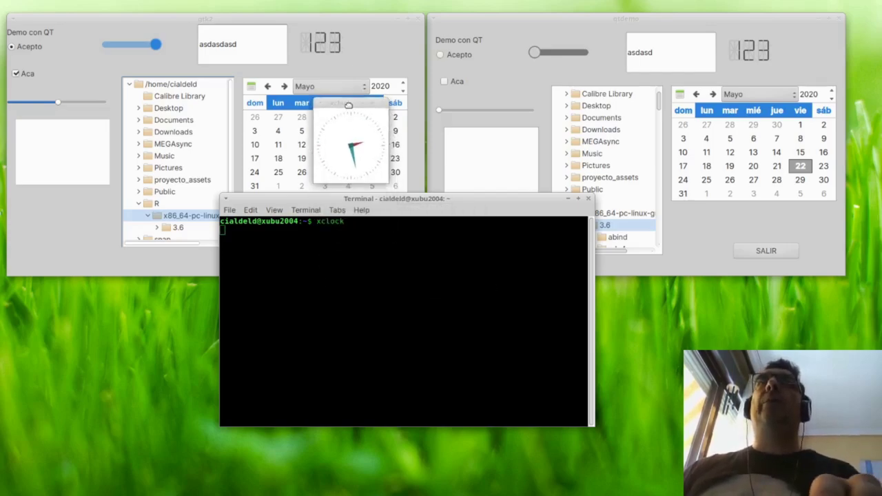
{"action": "left_click_drag", "start_coordinate": [593, 426], "coordinate": [580, 382]}
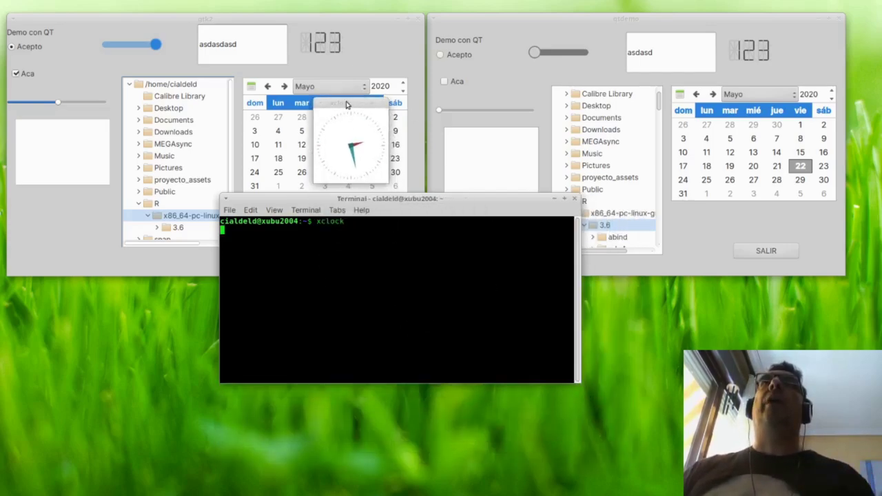
{"action": "left_click_drag", "start_coordinate": [346, 104], "coordinate": [406, 246]}
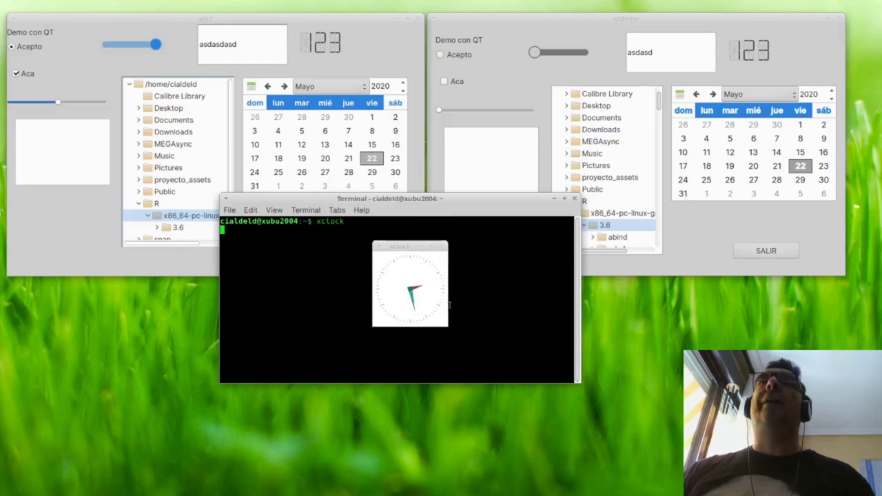
{"action": "left_click_drag", "start_coordinate": [450, 305], "coordinate": [628, 478]}
{"action": "left_click_drag", "start_coordinate": [513, 248], "coordinate": [450, 160]}
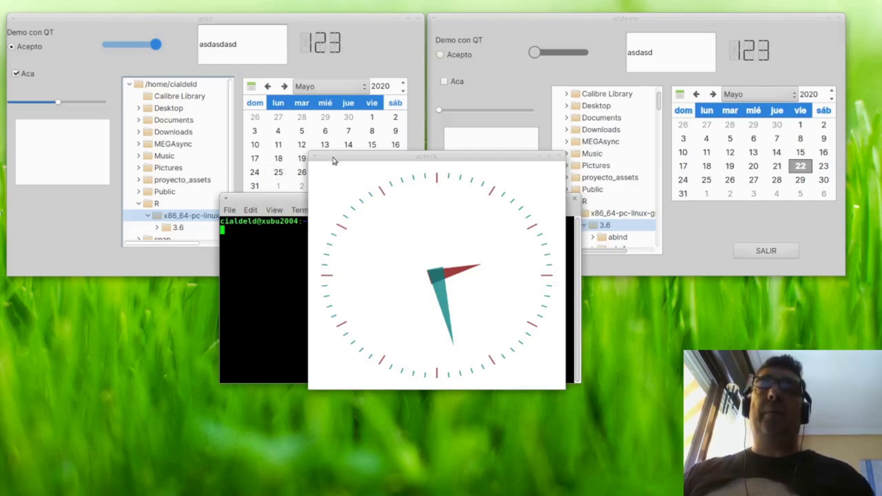
{"action": "left_click_drag", "start_coordinate": [336, 160], "coordinate": [325, 202]}
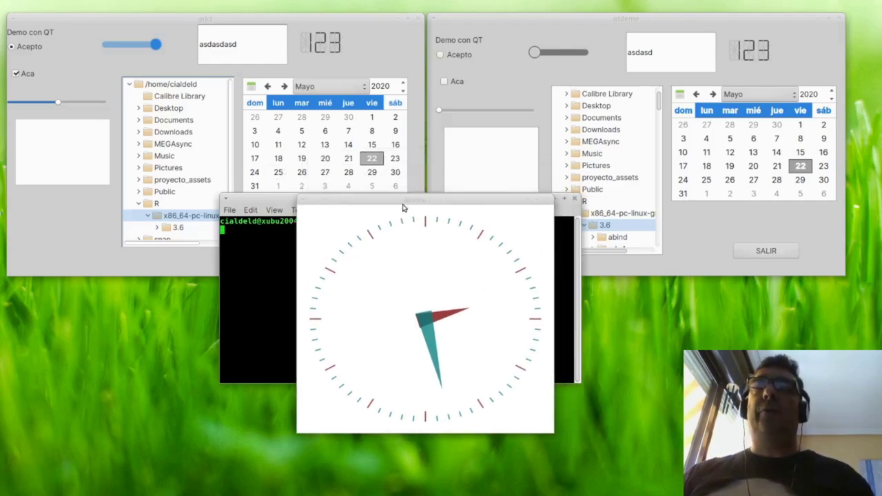
{"action": "left_click_drag", "start_coordinate": [404, 203], "coordinate": [462, 205]}
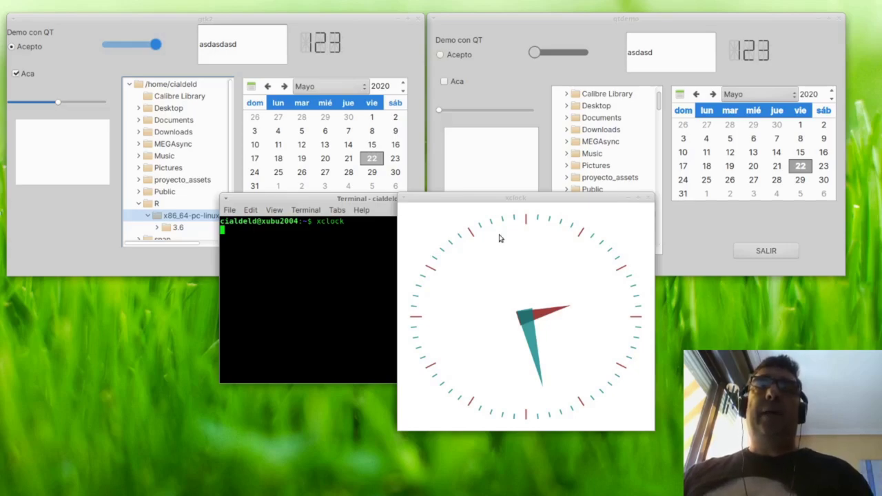
{"action": "left_click_drag", "start_coordinate": [502, 199], "coordinate": [714, 105]}
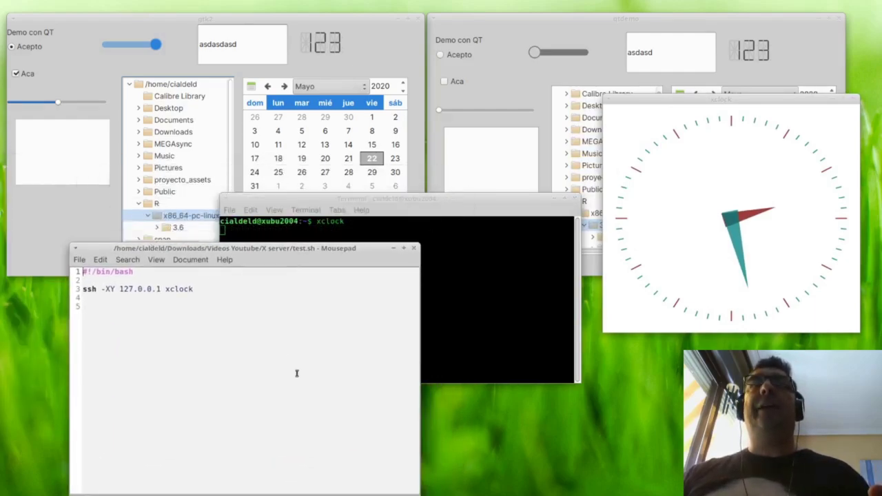
Step: Shrink the Mousepad window containing test.sh and move it lower, below the gtk2 window
{"action": "left_click", "coordinate": [368, 468]}
{"action": "left_click_drag", "start_coordinate": [419, 494], "coordinate": [404, 356]}
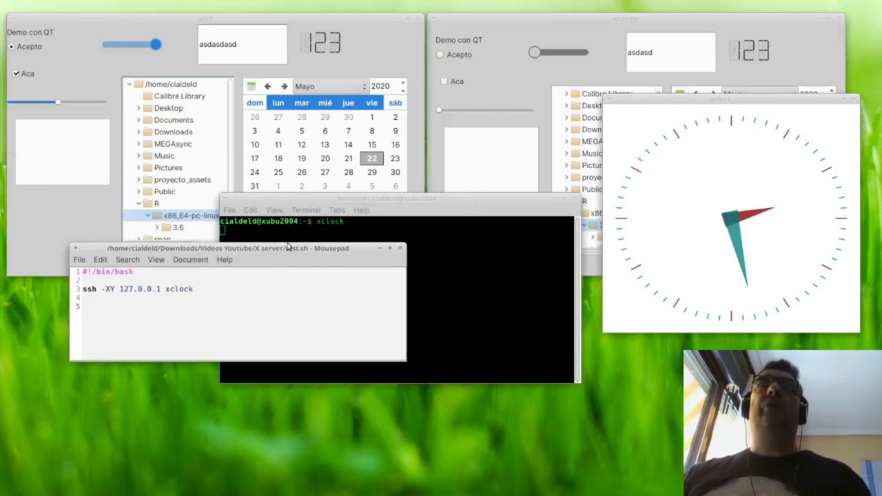
{"action": "left_click_drag", "start_coordinate": [292, 248], "coordinate": [283, 342]}
Step: Examine the line ssh -XY 127.0.0.1 xclock in test.sh, highlighting its ssh part, the IP address and xclock in turn
{"action": "triple_click", "coordinate": [186, 382]}
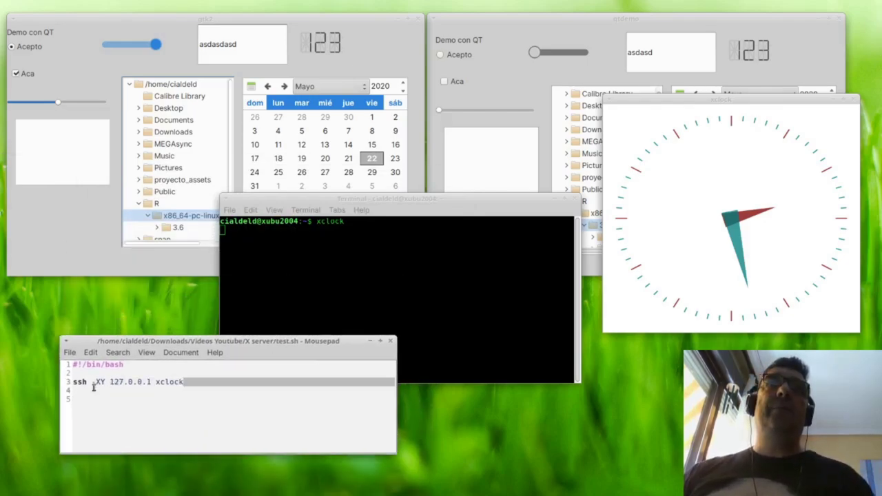
{"action": "left_click", "coordinate": [76, 384]}
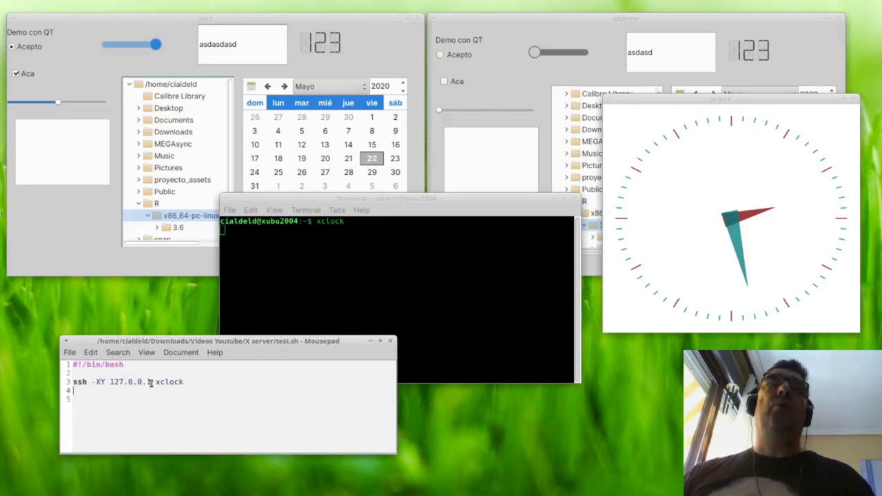
{"action": "left_click_drag", "start_coordinate": [147, 383], "coordinate": [73, 385]}
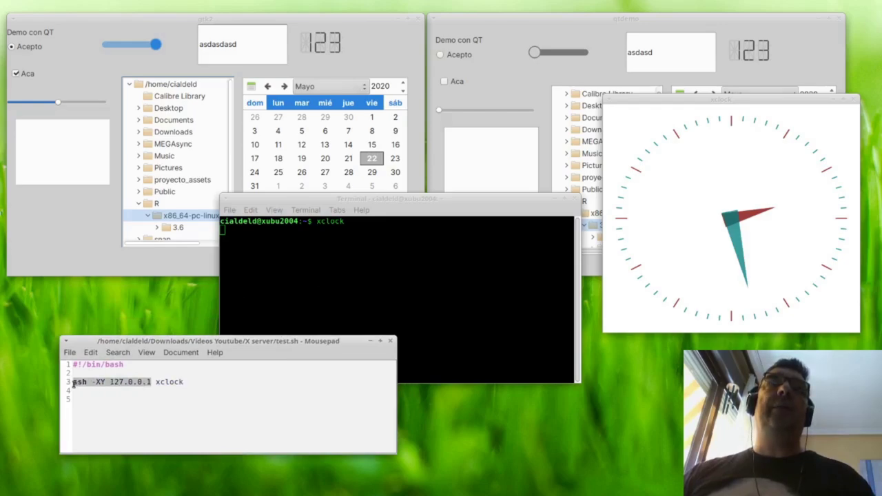
{"action": "left_click", "coordinate": [151, 383]}
{"action": "left_click_drag", "start_coordinate": [151, 383], "coordinate": [111, 383]}
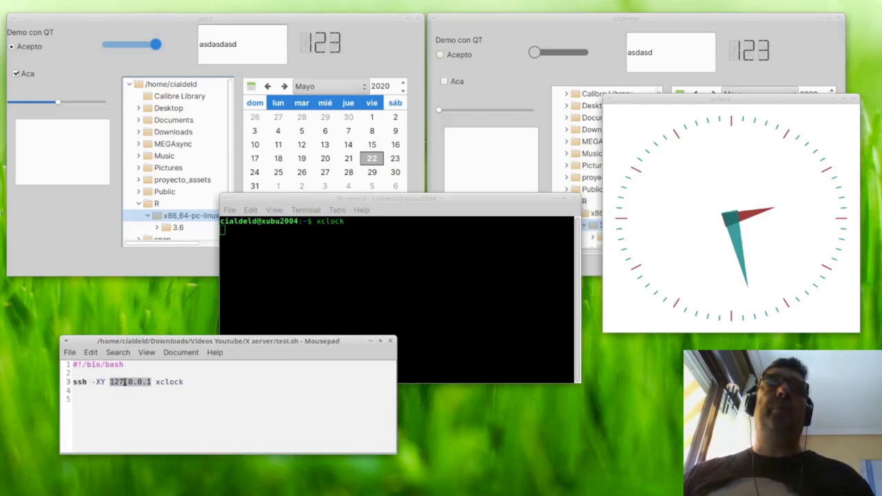
{"action": "left_click_drag", "start_coordinate": [151, 343], "coordinate": [144, 306]}
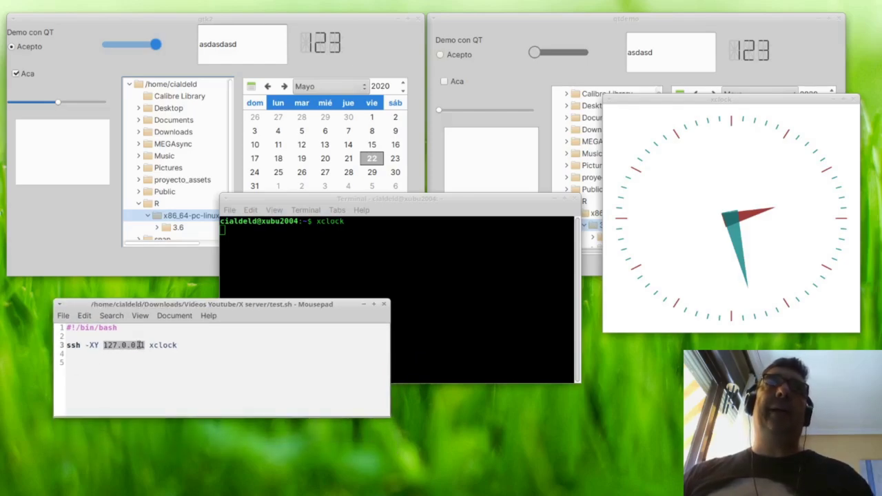
{"action": "left_click_drag", "start_coordinate": [144, 346], "coordinate": [101, 350]}
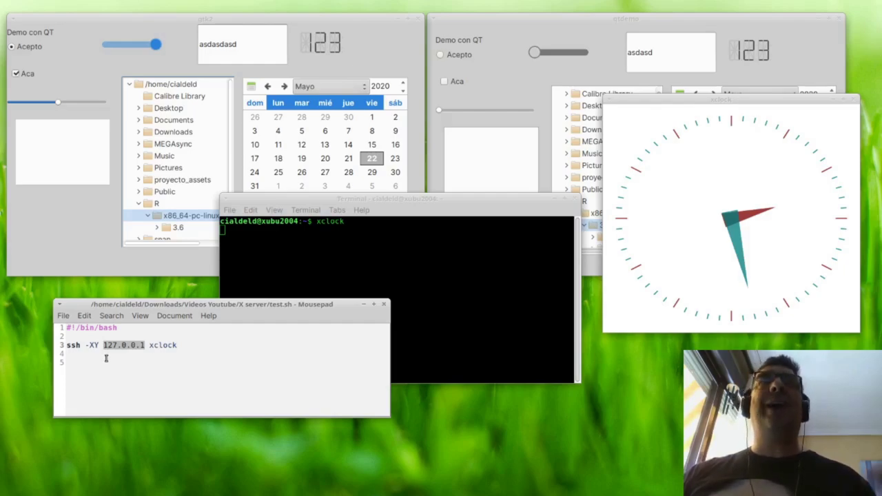
{"action": "left_click", "coordinate": [144, 364]}
{"action": "left_click_drag", "start_coordinate": [145, 347], "coordinate": [66, 343]}
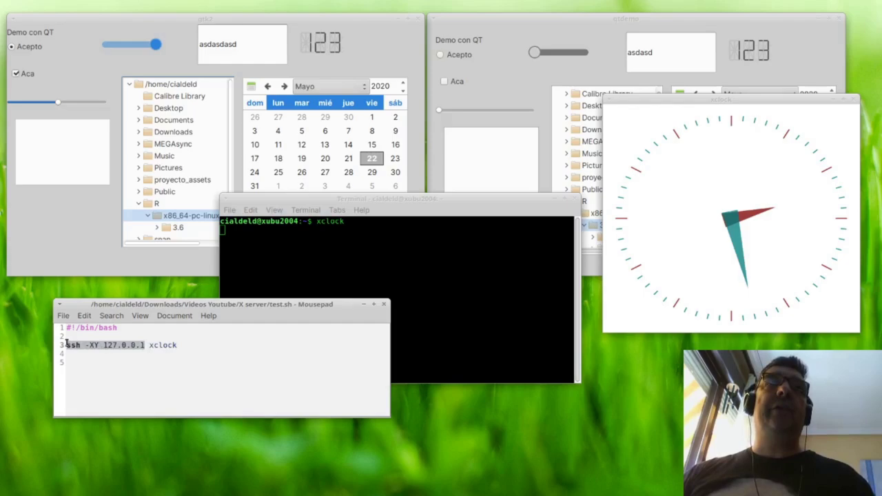
{"action": "double_click", "coordinate": [166, 346]}
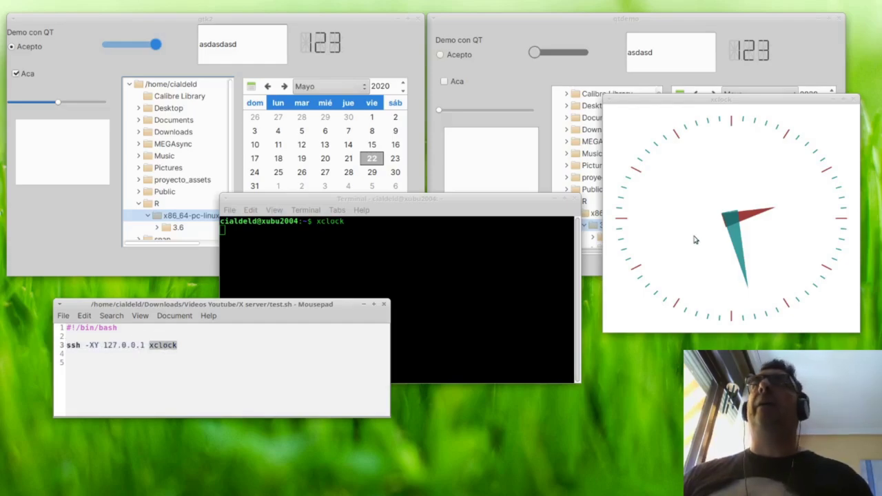
Step: Close the first xclock window and place the newly launched one over the terminal
{"action": "left_click", "coordinate": [854, 101]}
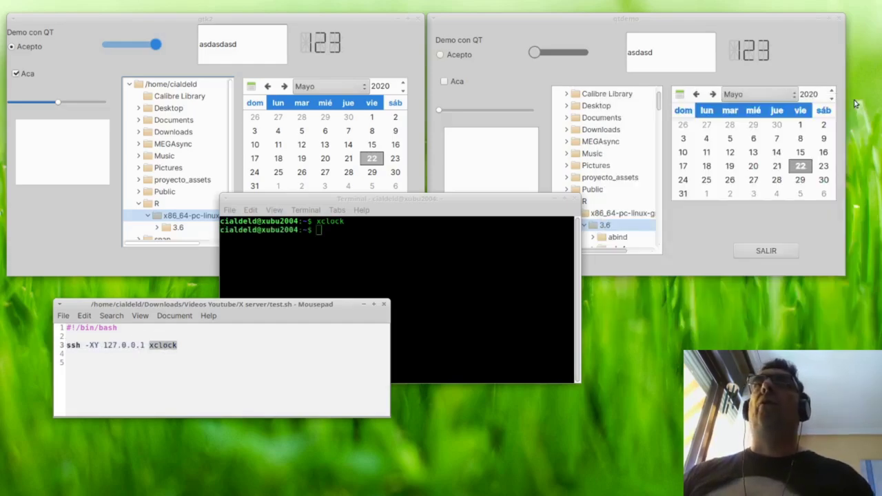
{"action": "left_click", "coordinate": [236, 363]}
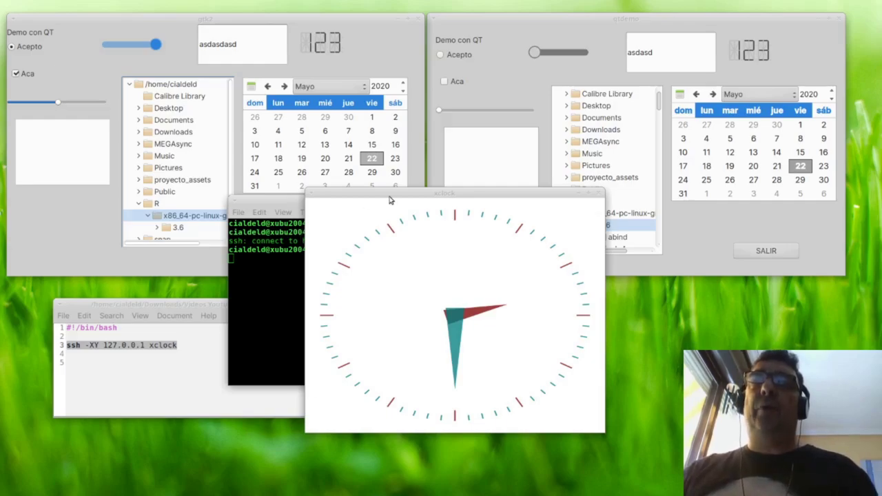
{"action": "left_click_drag", "start_coordinate": [389, 200], "coordinate": [435, 238]}
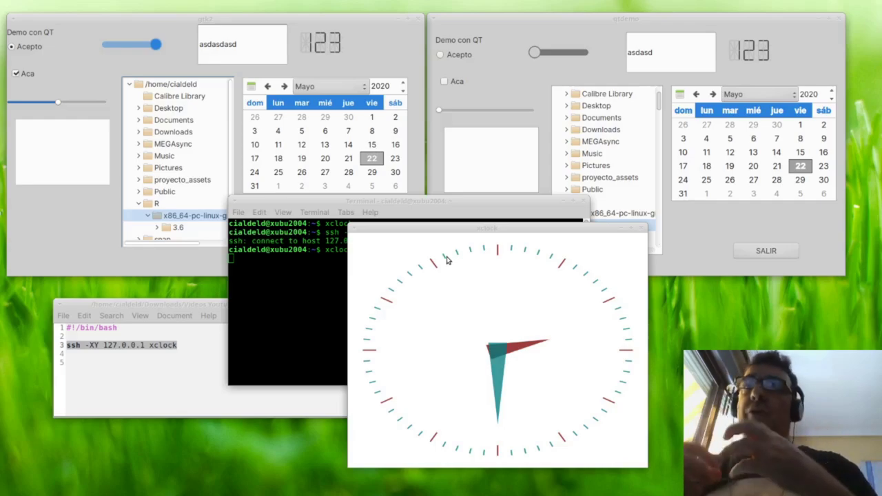
{"action": "left_click_drag", "start_coordinate": [429, 230], "coordinate": [403, 232]}
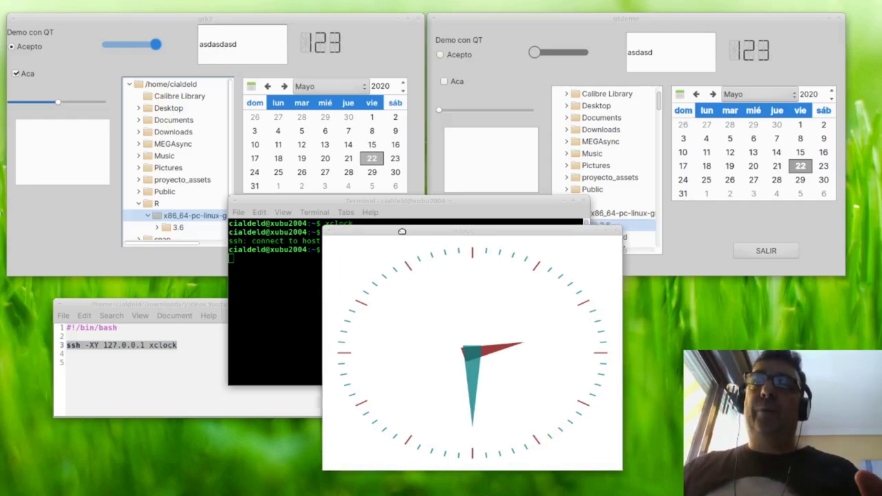
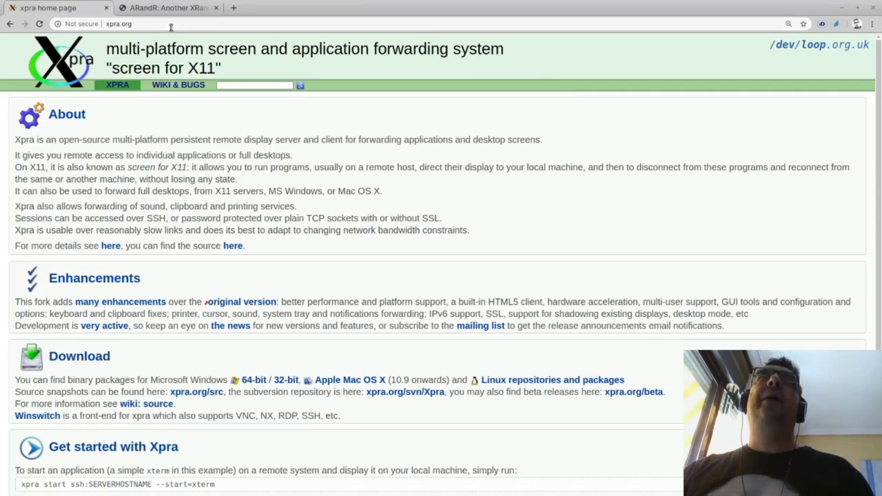
Step: Show the ARandR web page, move the Screen Layout Editor towards the page's upper middle, and view the eDP-1-1 output's options
{"action": "left_click", "coordinate": [157, 9]}
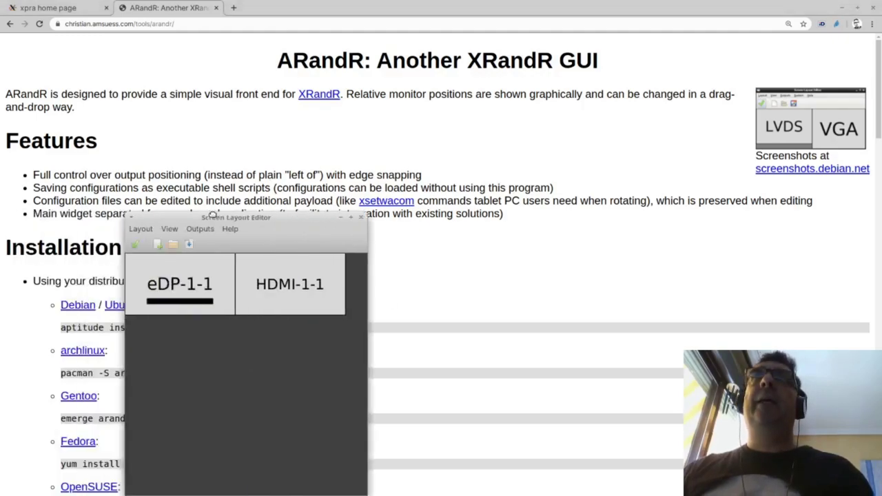
{"action": "left_click_drag", "start_coordinate": [267, 221], "coordinate": [405, 108]}
{"action": "right_click", "coordinate": [355, 193]}
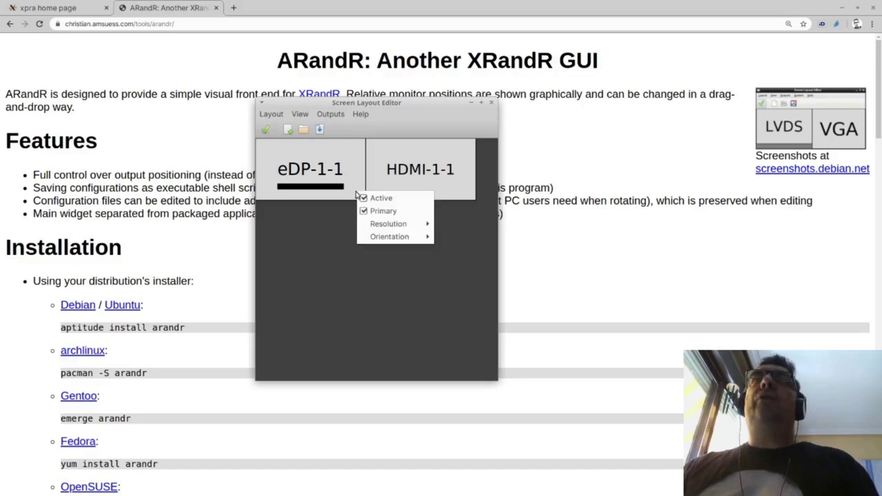
{"action": "mouse_move", "coordinate": [376, 227]}
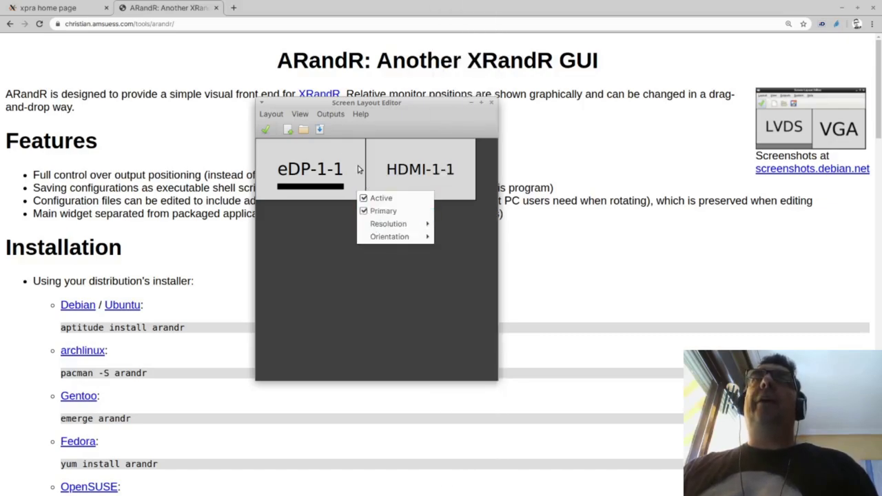
{"action": "left_click", "coordinate": [290, 241]}
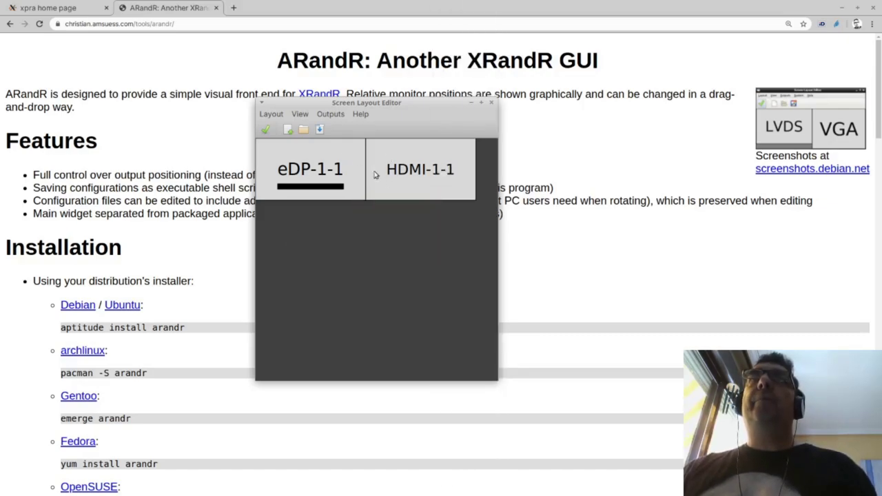
Step: View the resolutions offered for the HDMI-1-1 output in the Screen Layout Editor without changing the setting
{"action": "right_click", "coordinate": [410, 165]}
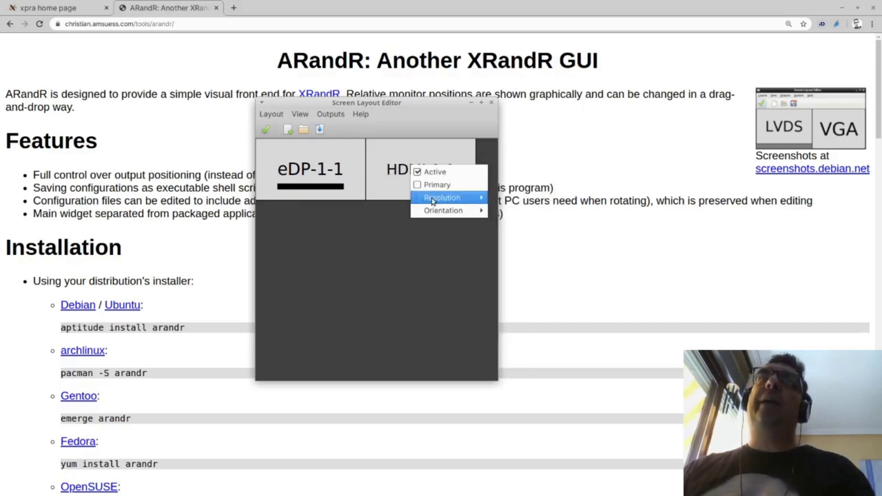
{"action": "mouse_move", "coordinate": [432, 201]}
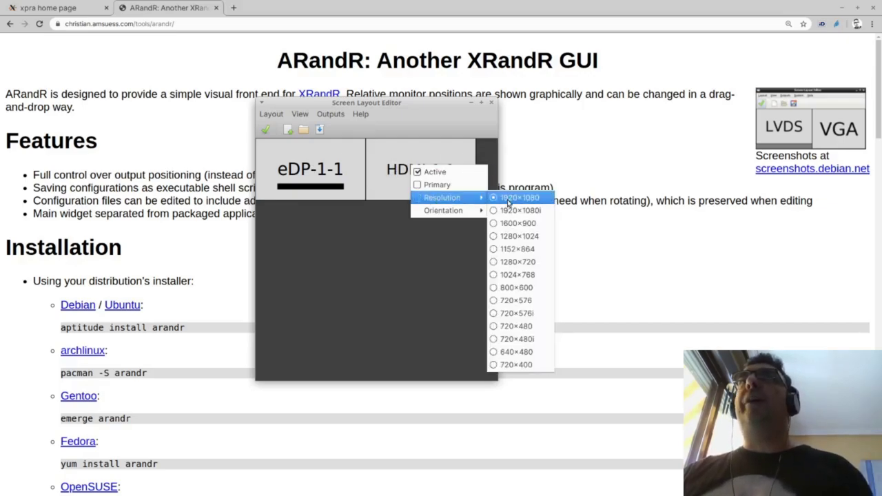
{"action": "left_click", "coordinate": [390, 285]}
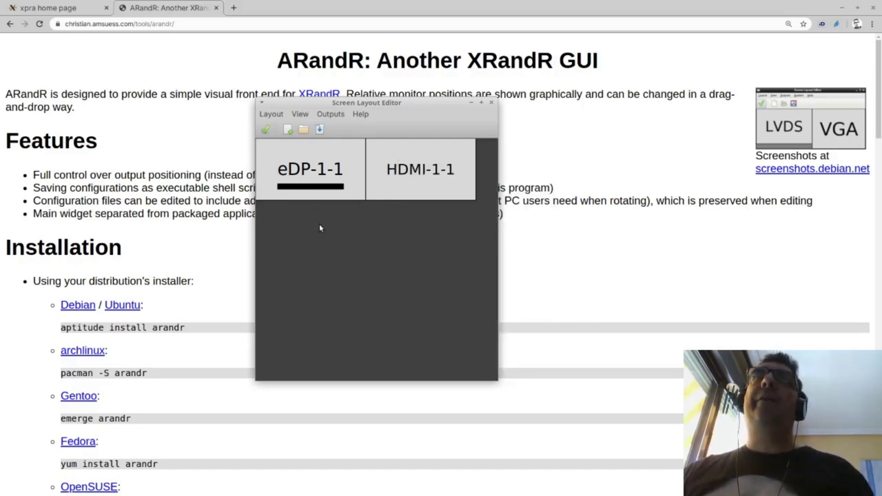
{"action": "mouse_move", "coordinate": [399, 154]}
{"action": "left_mouse_down"}
{"action": "mouse_move", "coordinate": [330, 226]}
{"action": "mouse_move", "coordinate": [285, 218]}
{"action": "mouse_move", "coordinate": [400, 154]}
{"action": "left_mouse_up"}
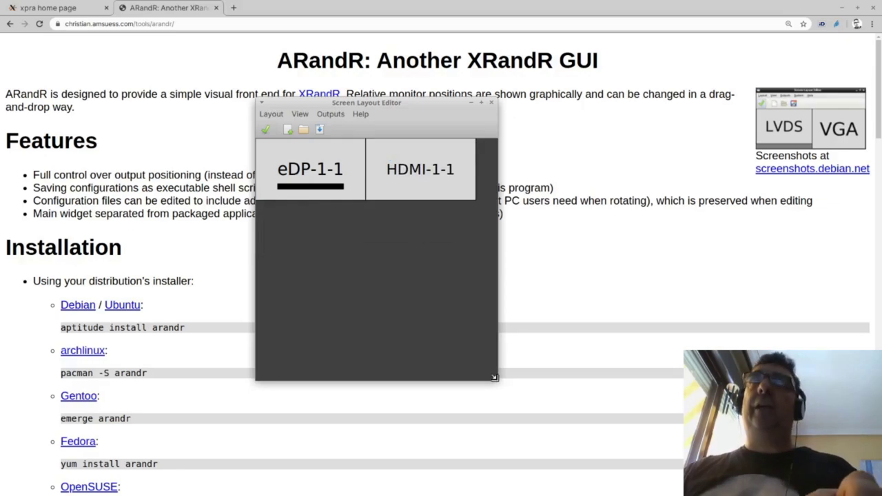
Step: Widen the Screen Layout Editor, then close it and minimize the browser to return to the desktop windows
{"action": "left_click_drag", "start_coordinate": [498, 241], "coordinate": [610, 246]}
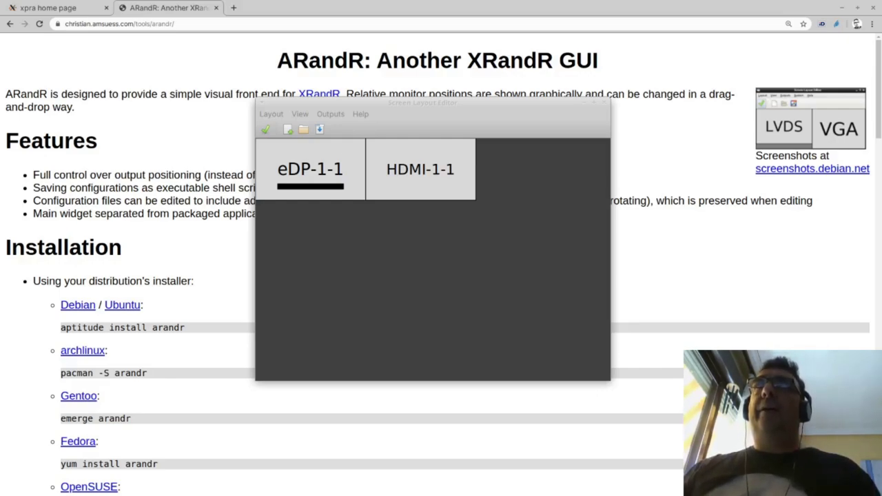
{"action": "left_click", "coordinate": [600, 104]}
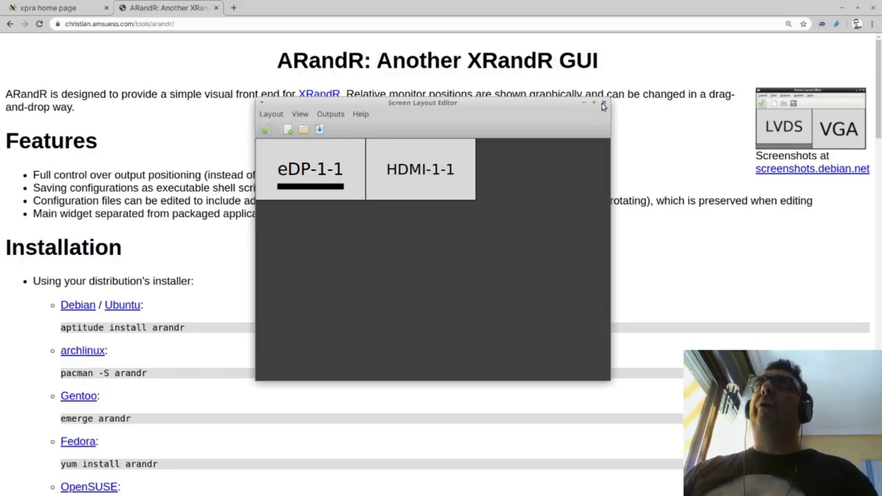
{"action": "left_click", "coordinate": [602, 104]}
{"action": "left_click", "coordinate": [845, 9]}
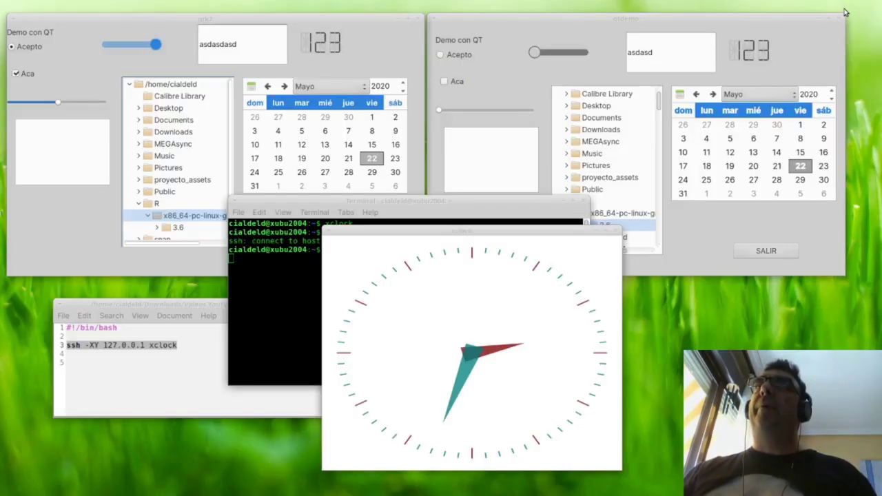
{"action": "left_click_drag", "start_coordinate": [510, 238], "coordinate": [483, 239]}
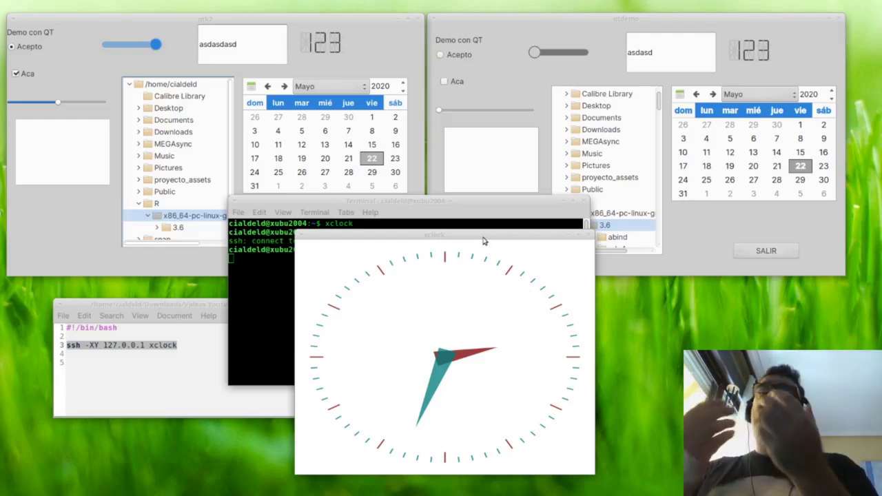
{"action": "left_click_drag", "start_coordinate": [483, 240], "coordinate": [474, 230]}
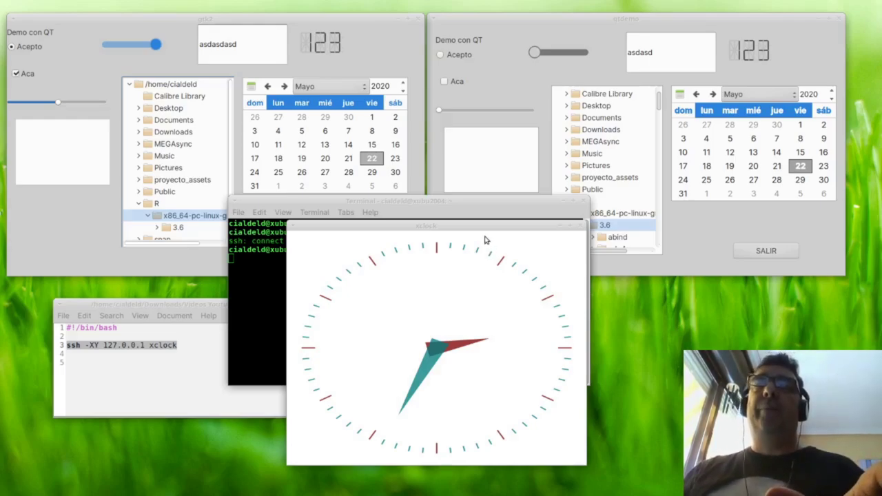
{"action": "left_click_drag", "start_coordinate": [487, 231], "coordinate": [513, 234]}
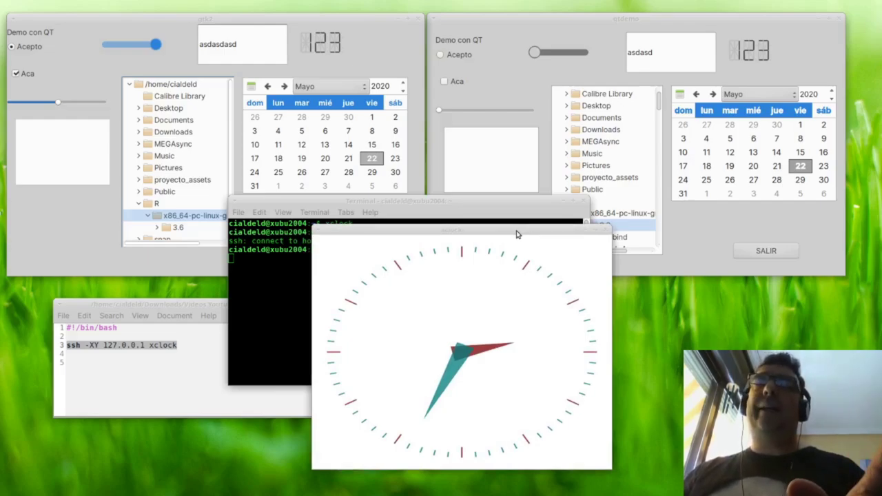
{"action": "mouse_move", "coordinate": [517, 234]}
{"action": "left_mouse_down"}
{"action": "mouse_move", "coordinate": [523, 240]}
{"action": "mouse_move", "coordinate": [516, 232]}
{"action": "left_mouse_up"}
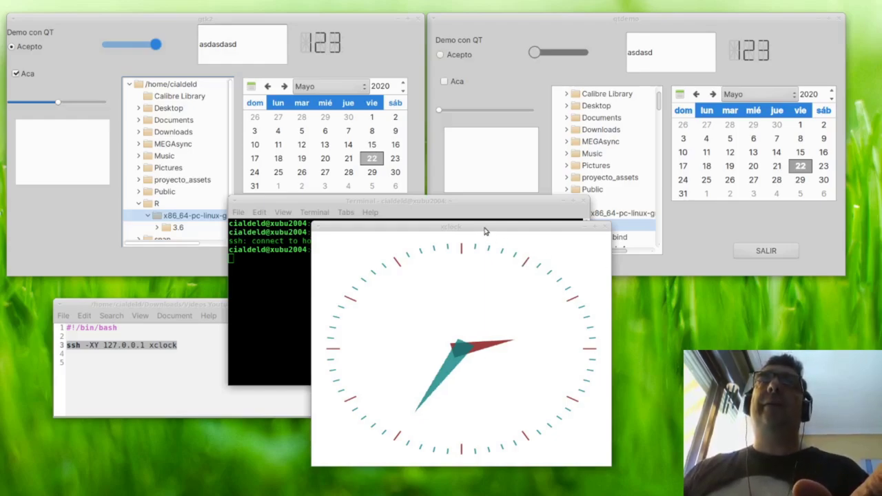
{"action": "left_click_drag", "start_coordinate": [485, 230], "coordinate": [477, 225]}
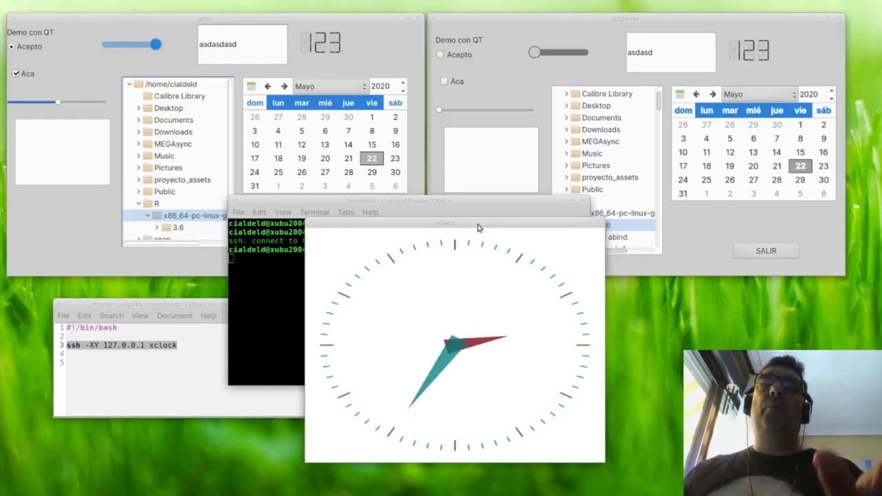